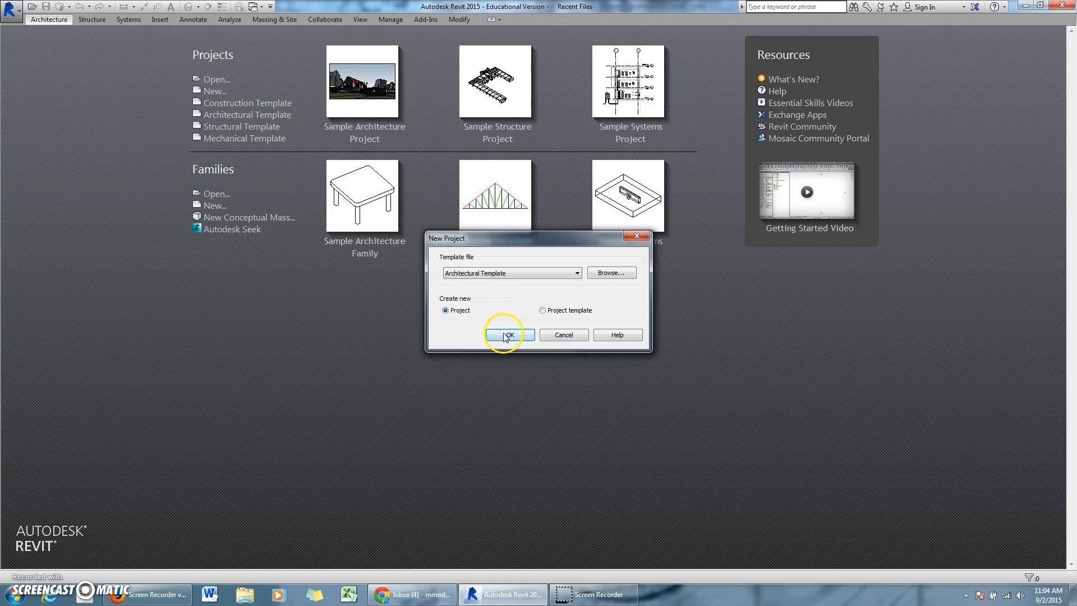
Step: Create a project from the Architectural Template and rename the Level 1 floor plan as Floor, including its corresponding level and views
left_click(507, 336)
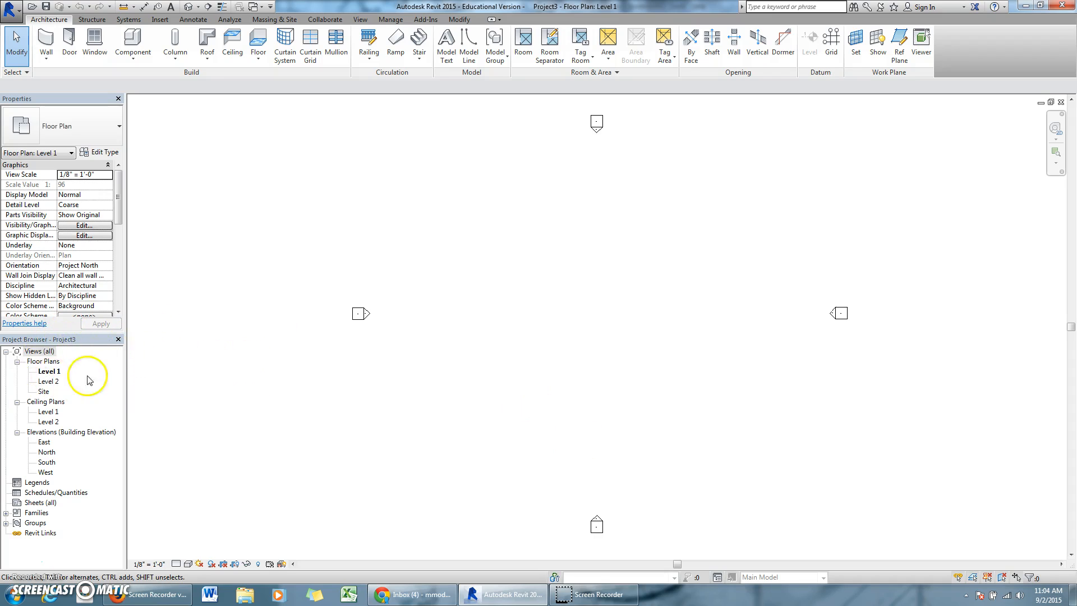
right_click(45, 374)
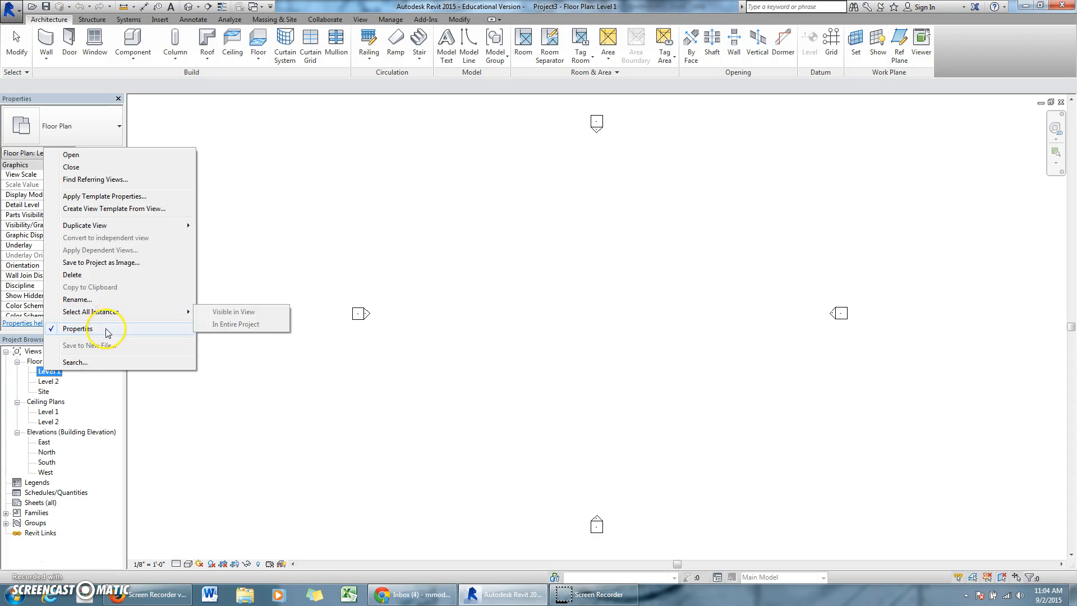
left_click(79, 299)
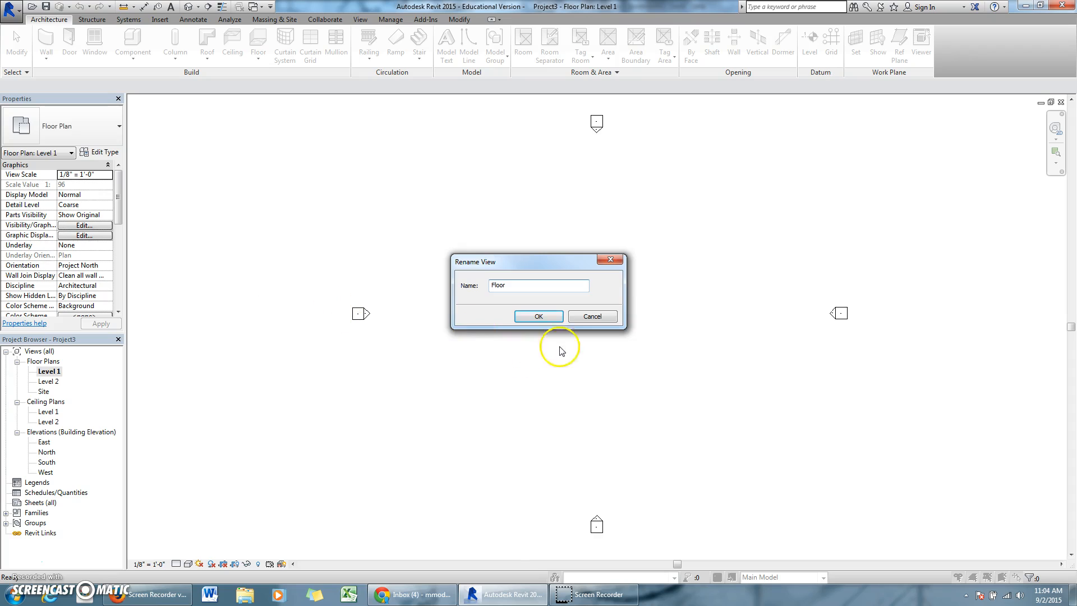
left_click(545, 318)
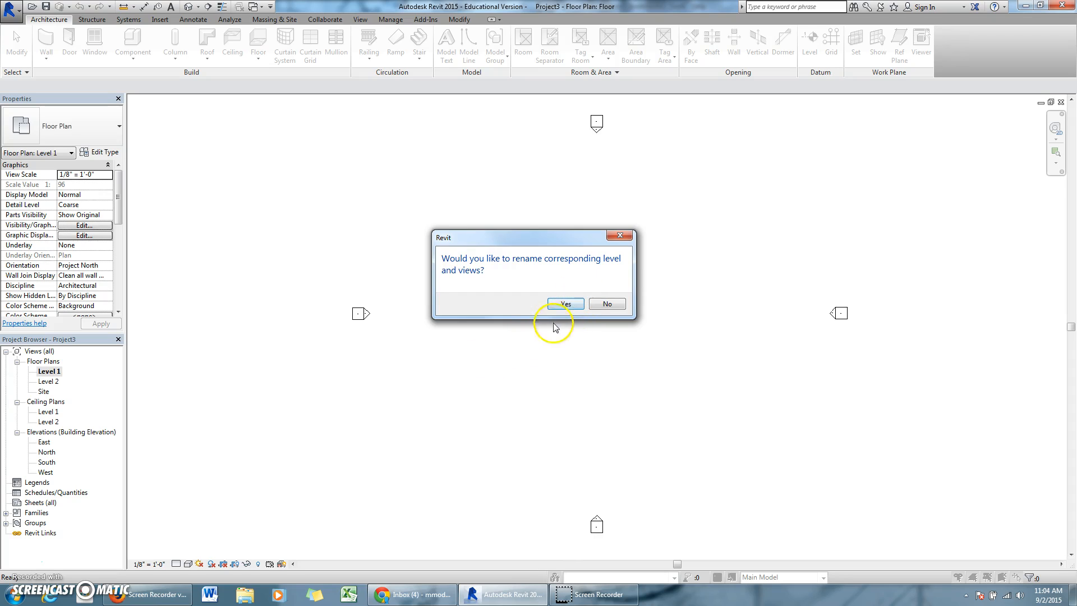
left_click(561, 305)
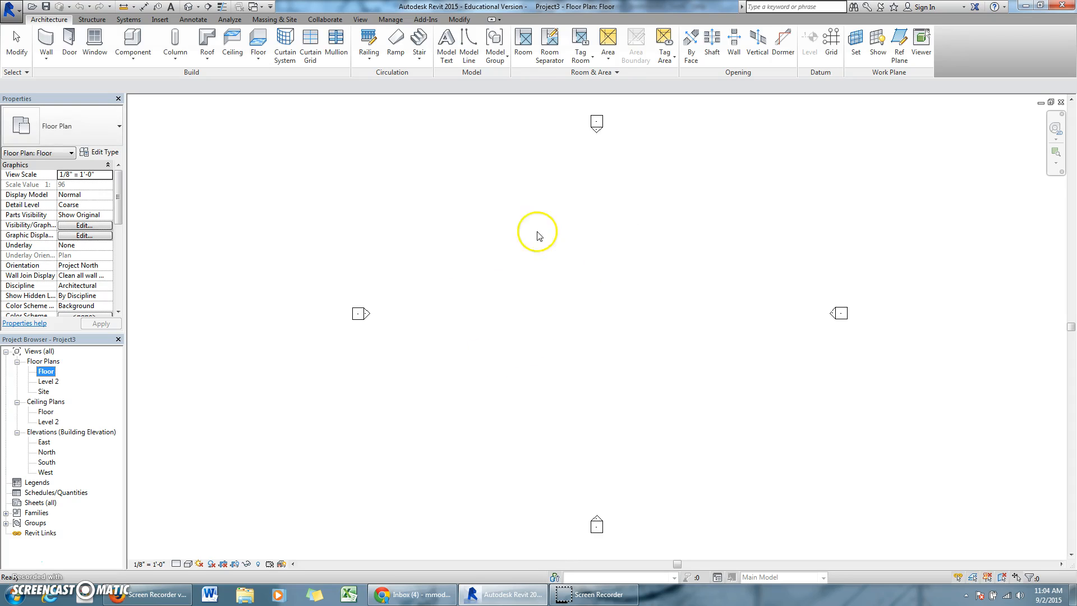
Step: Rename the Level 2 floor plan as Roof, including its corresponding level and views
right_click(55, 384)
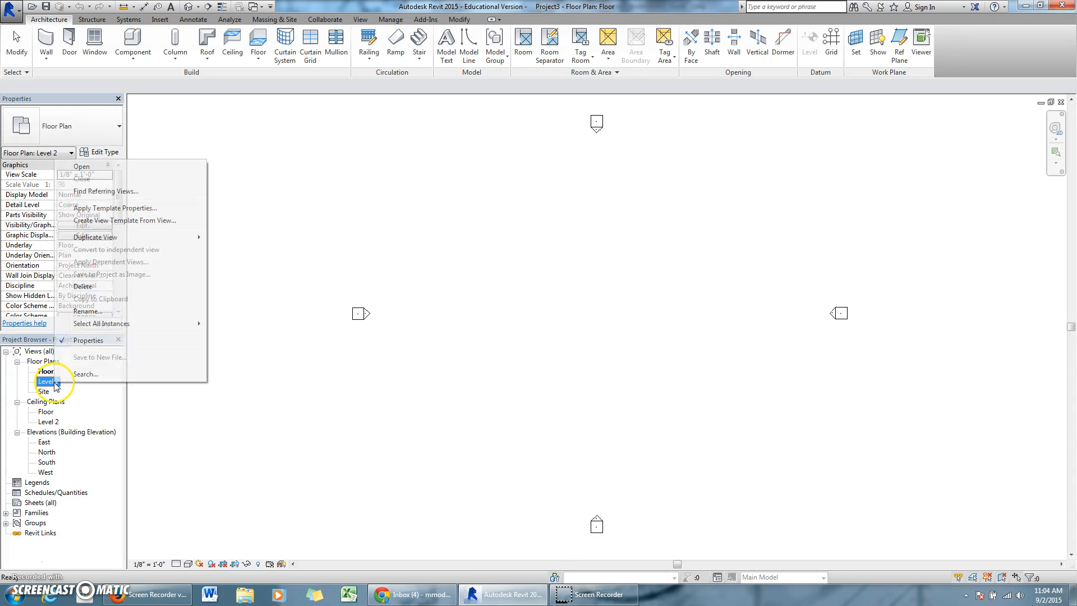
left_click(140, 311)
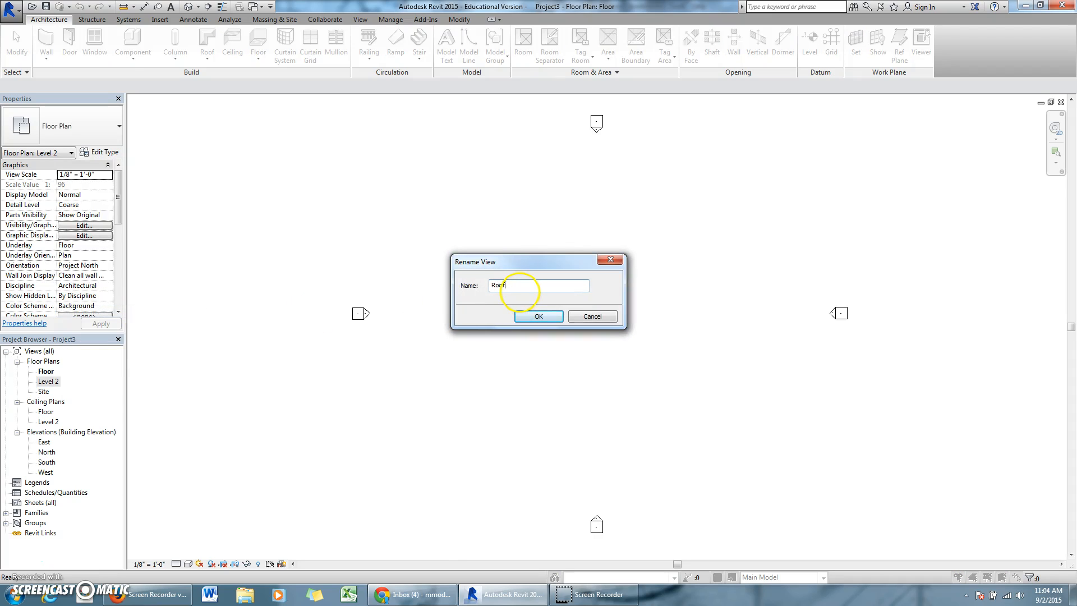
left_click(541, 317)
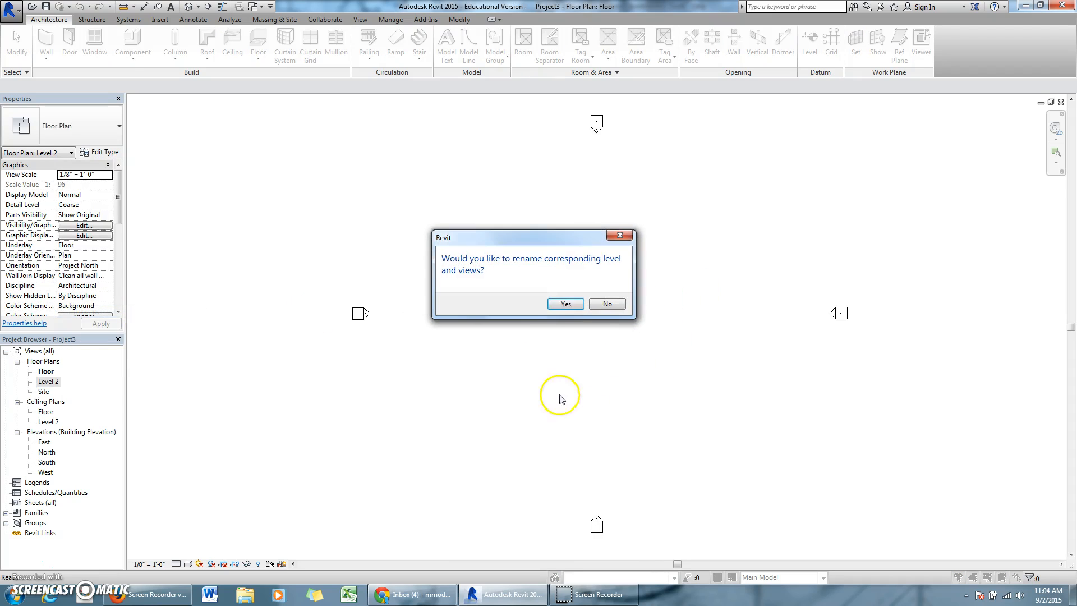
left_click(564, 305)
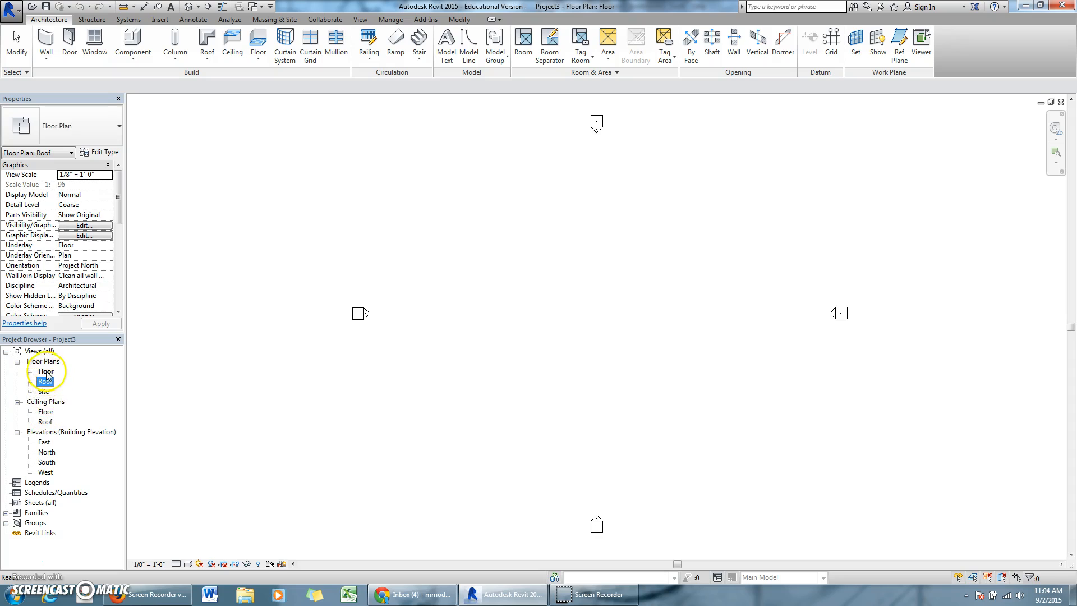
Step: Examine the Floor and Roof levels in the East elevation, and return to the Floor plan view
double_click(44, 443)
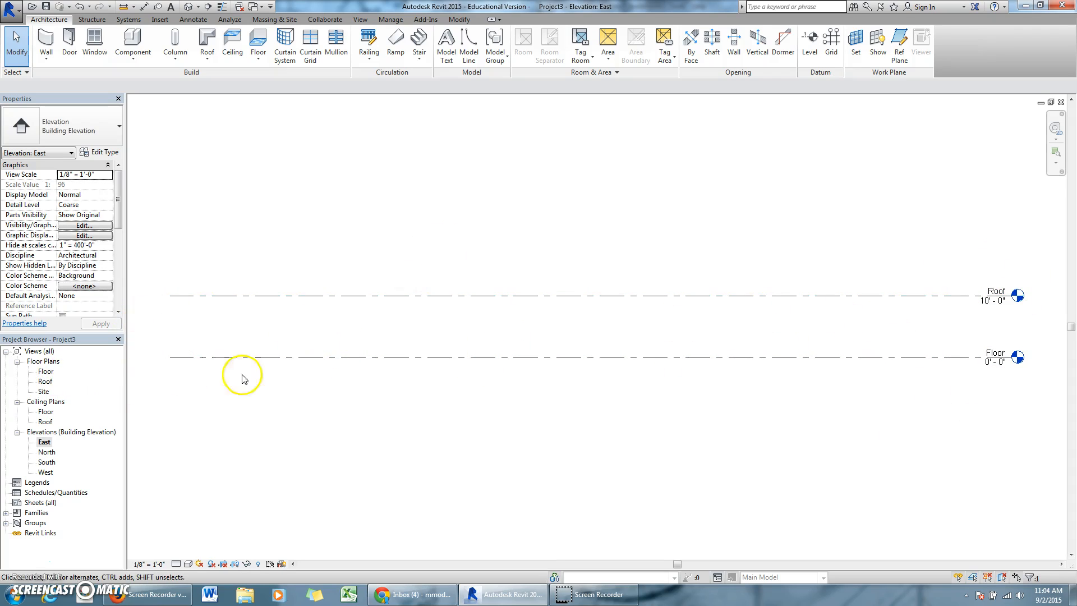
double_click(45, 373)
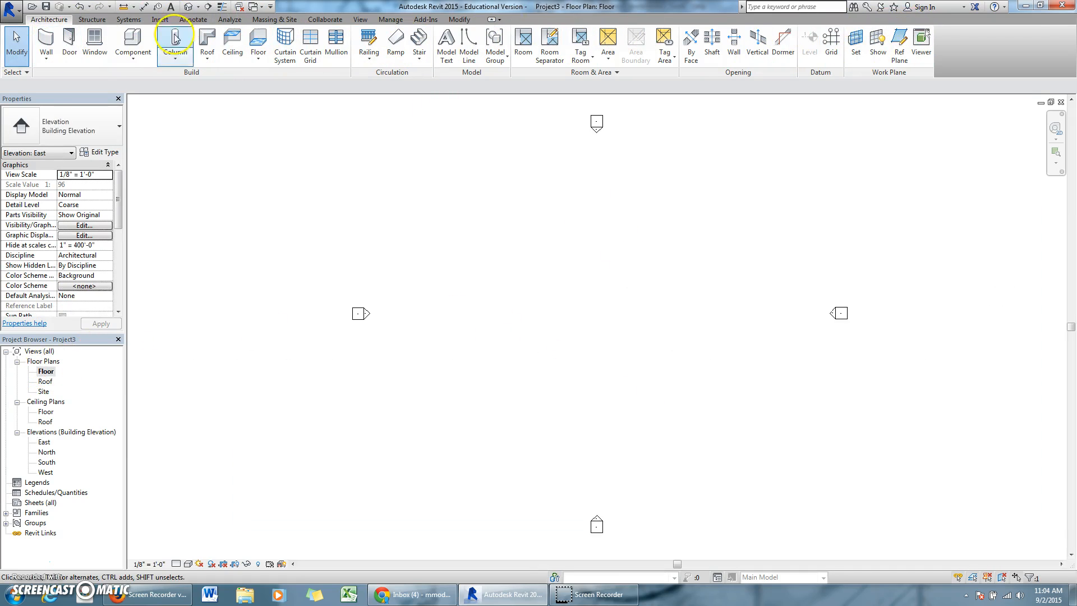
Step: Draw a horizontal Generic - 8" wall about 34' long and a vertical wall about 20' long down from its east end
left_click(40, 42)
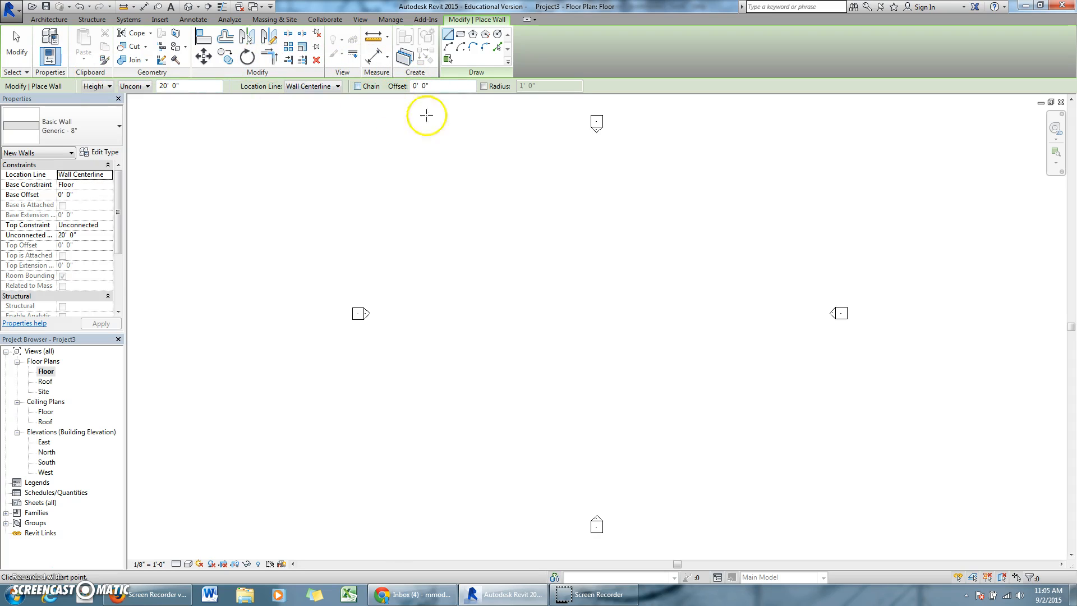
left_click(497, 267)
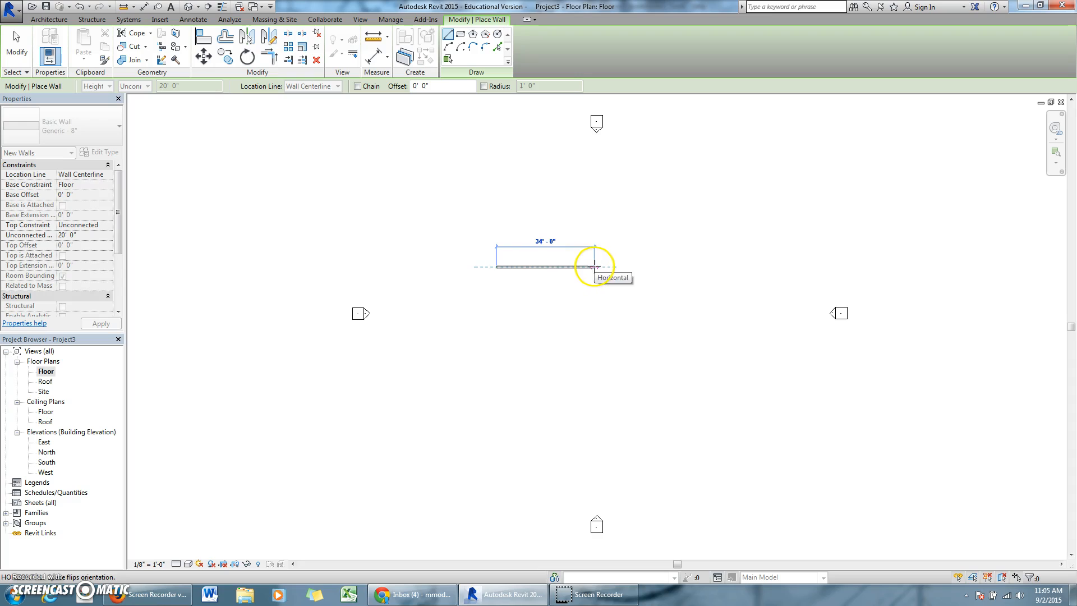
left_click(595, 267)
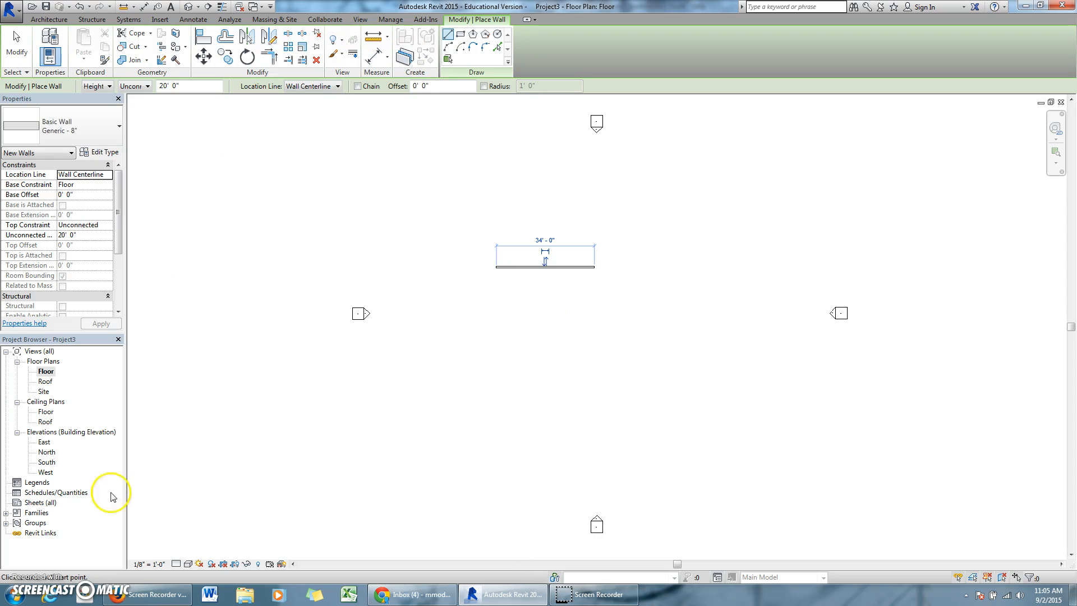
left_click(595, 267)
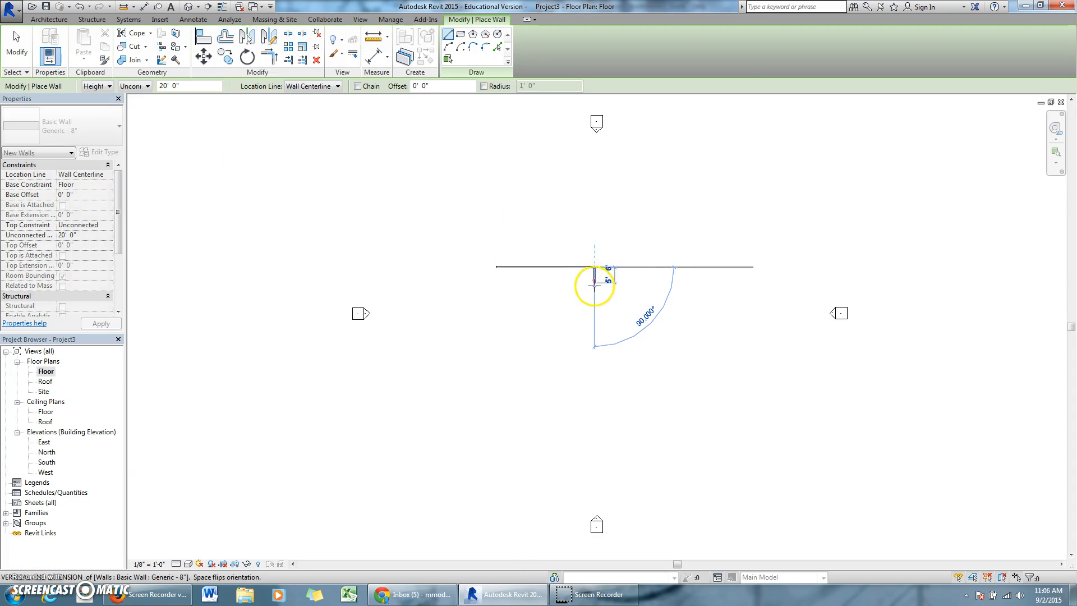
left_click(599, 324)
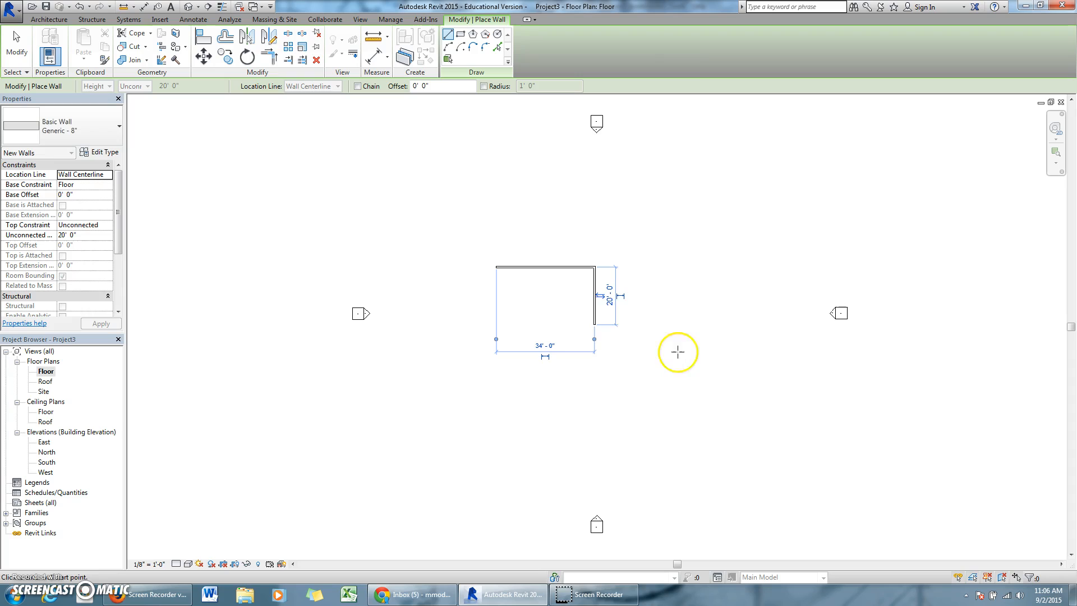
Step: Close the wall rectangle with a south wall about 34' long and a west wall about 20' long, and end wall placement
left_click(594, 324)
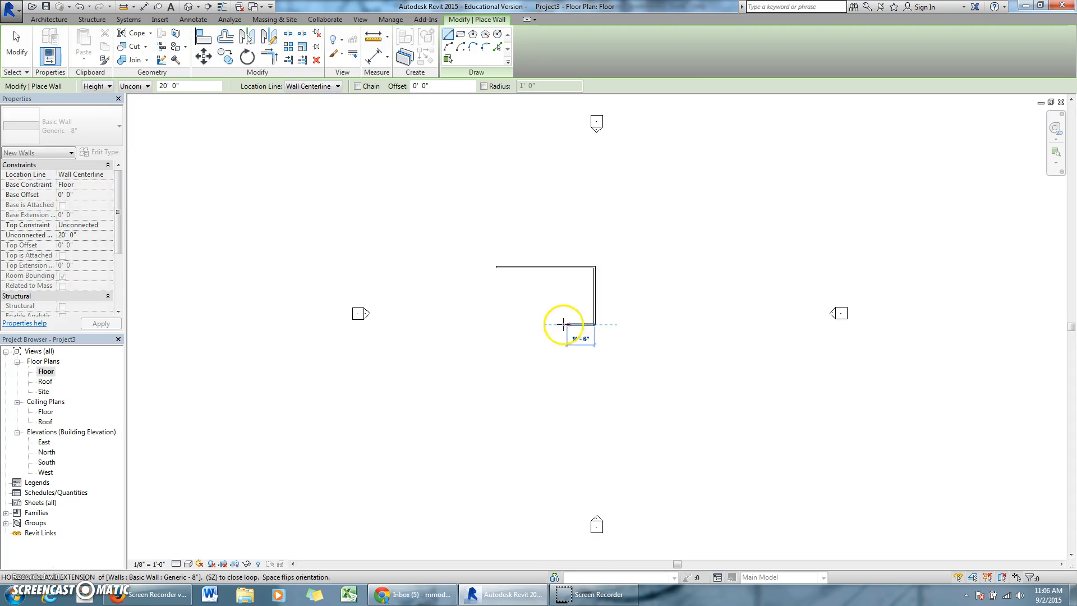
left_click(496, 325)
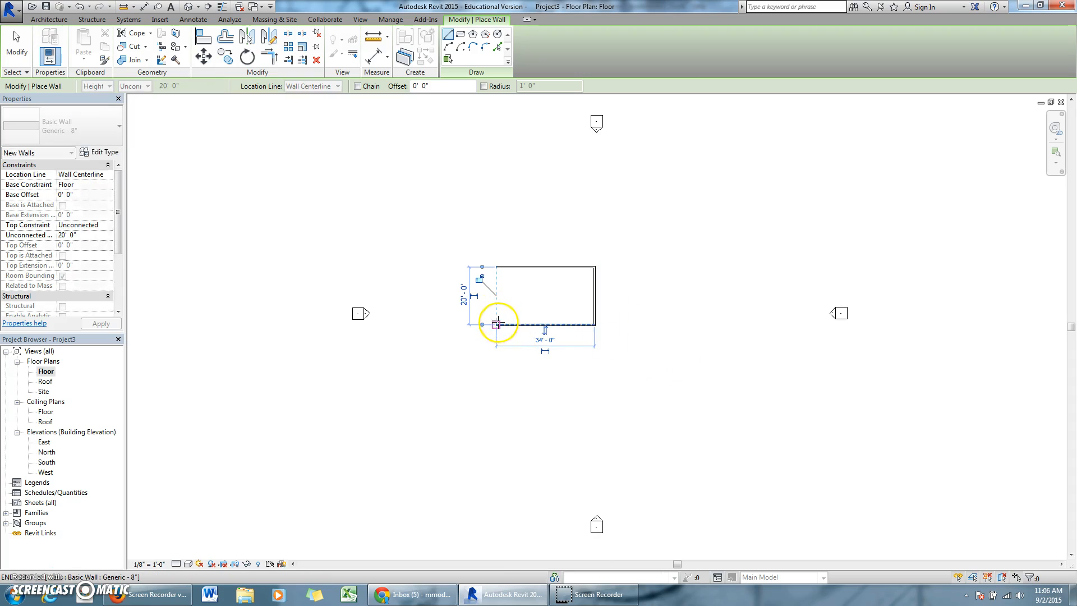
left_click(496, 324)
left_click(494, 266)
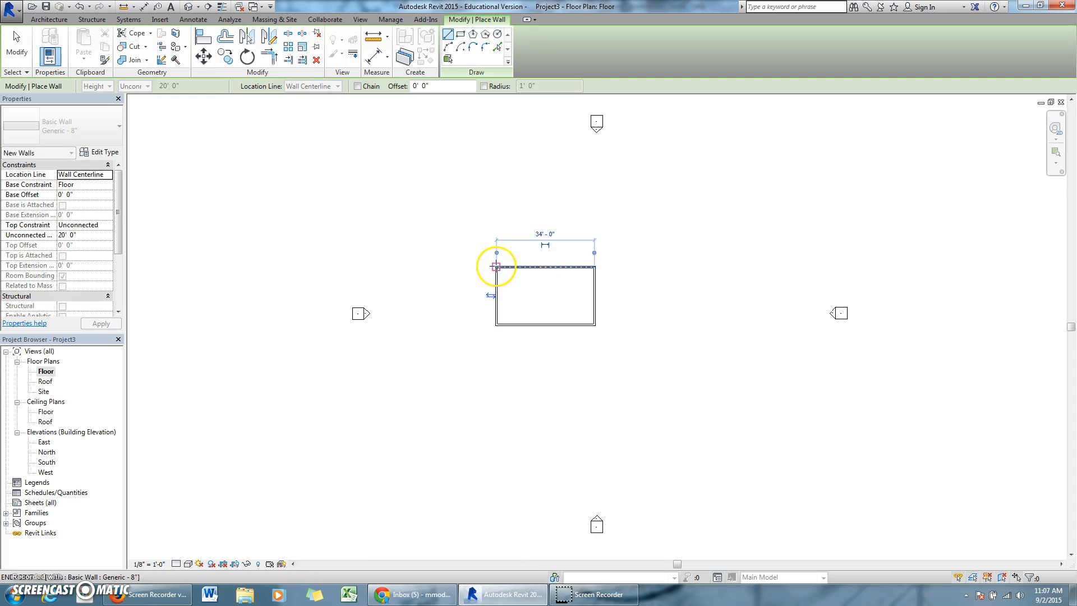
right_click(494, 195)
left_click(521, 198)
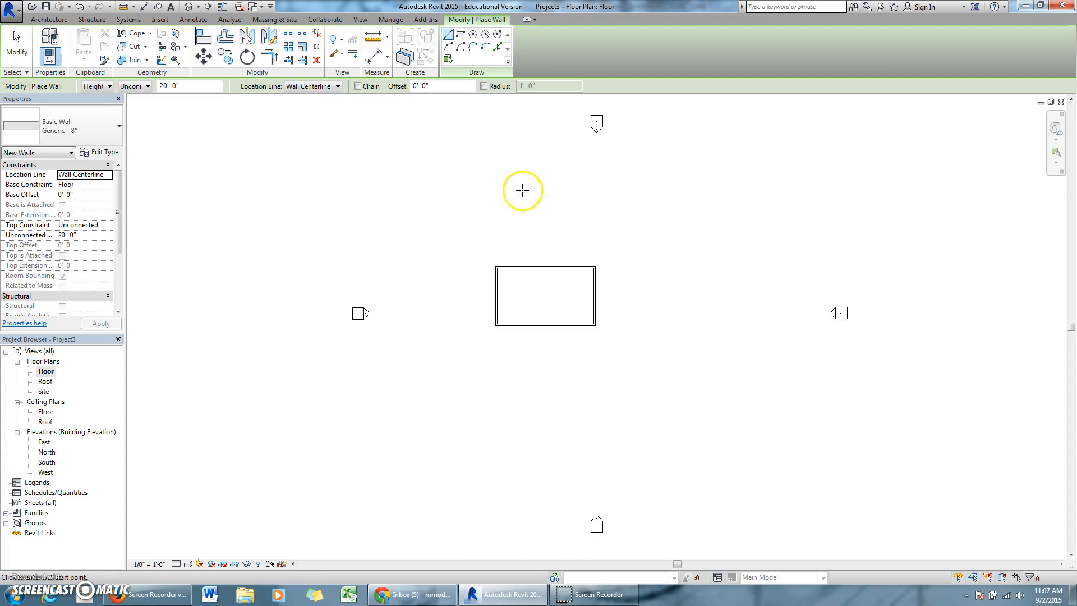
left_click(626, 231)
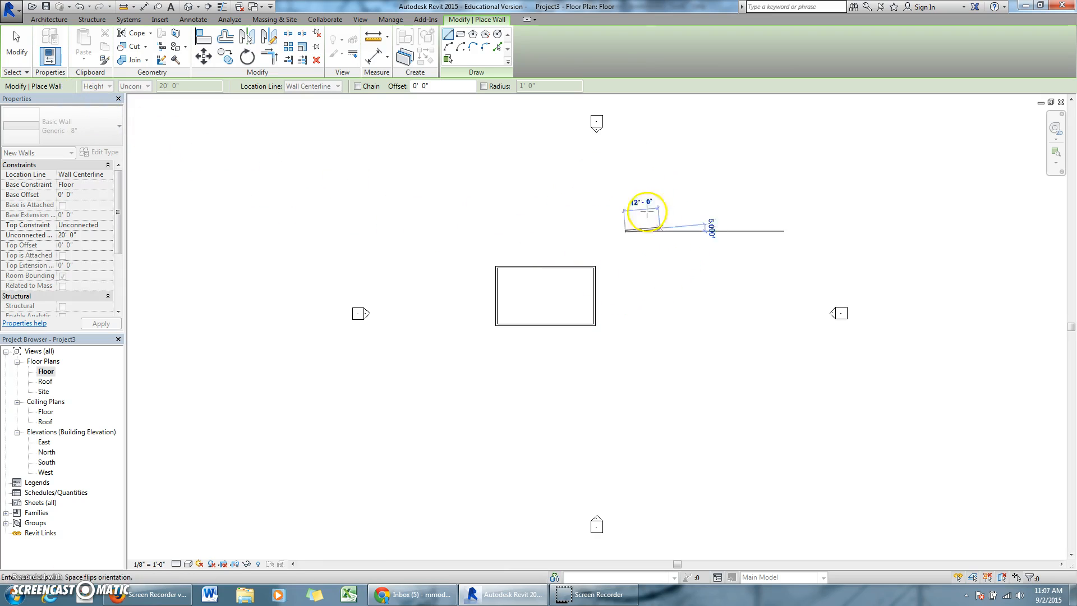
key("Escape")
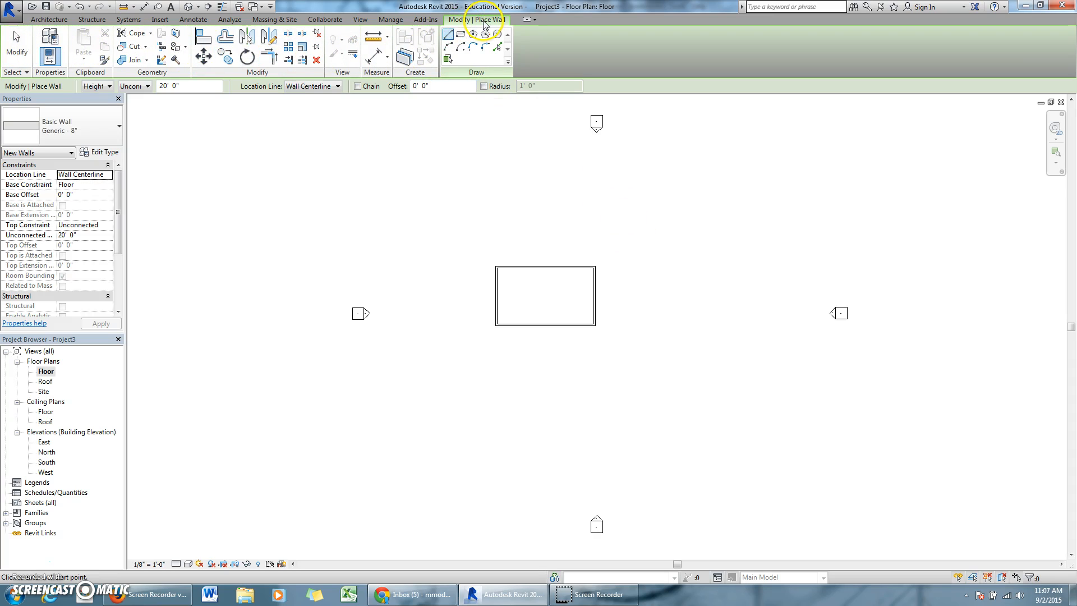
key("Escape")
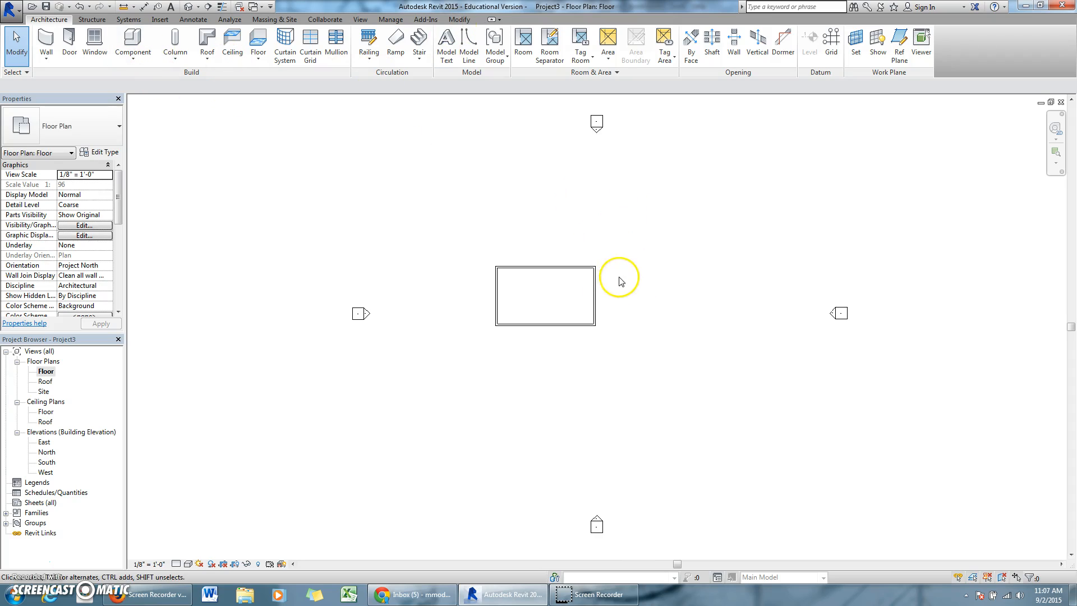
Step: Select the whole chain of four connected walls and delete it
left_click_drag(647, 235, 455, 313)
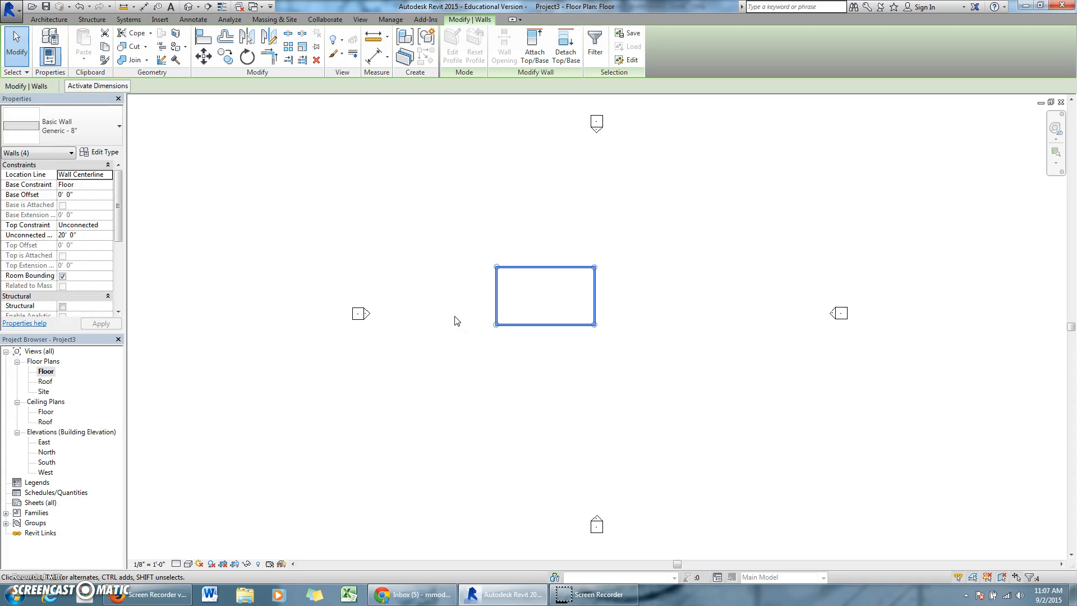
left_click(615, 304)
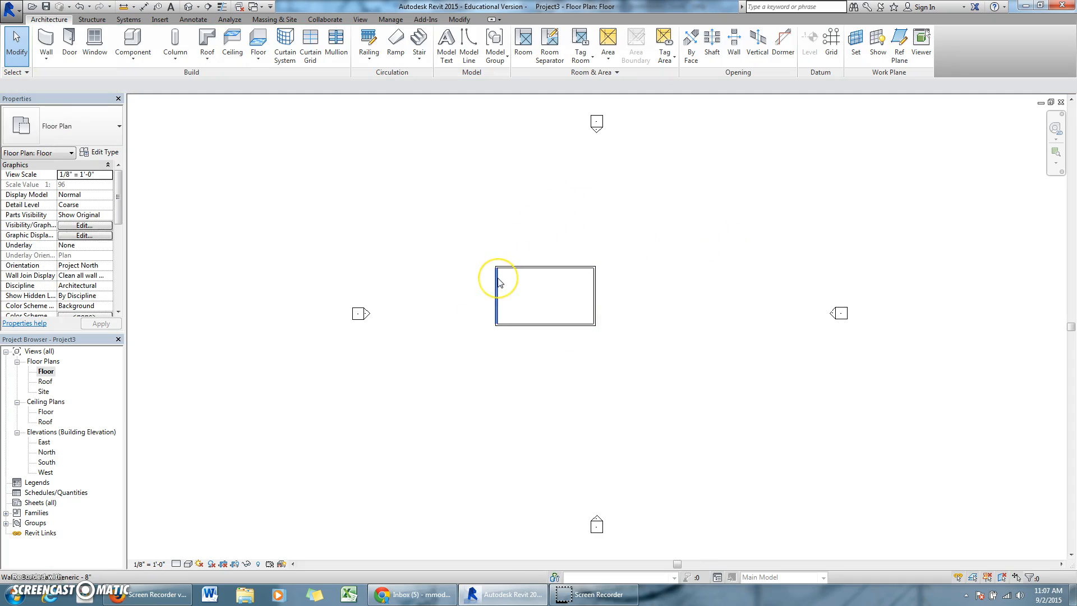
key("Tab")
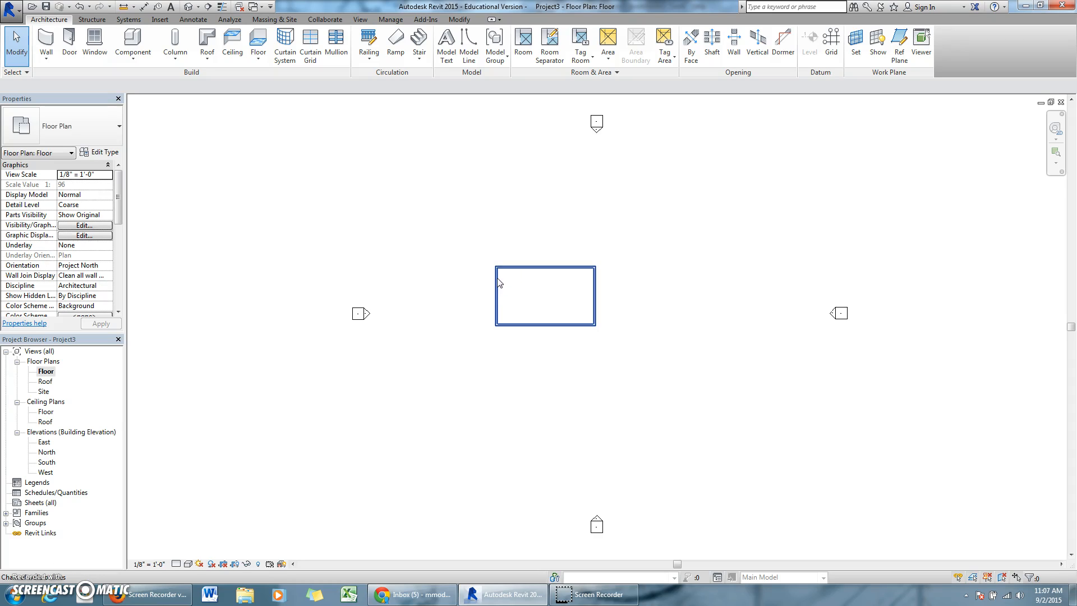
left_click(497, 283)
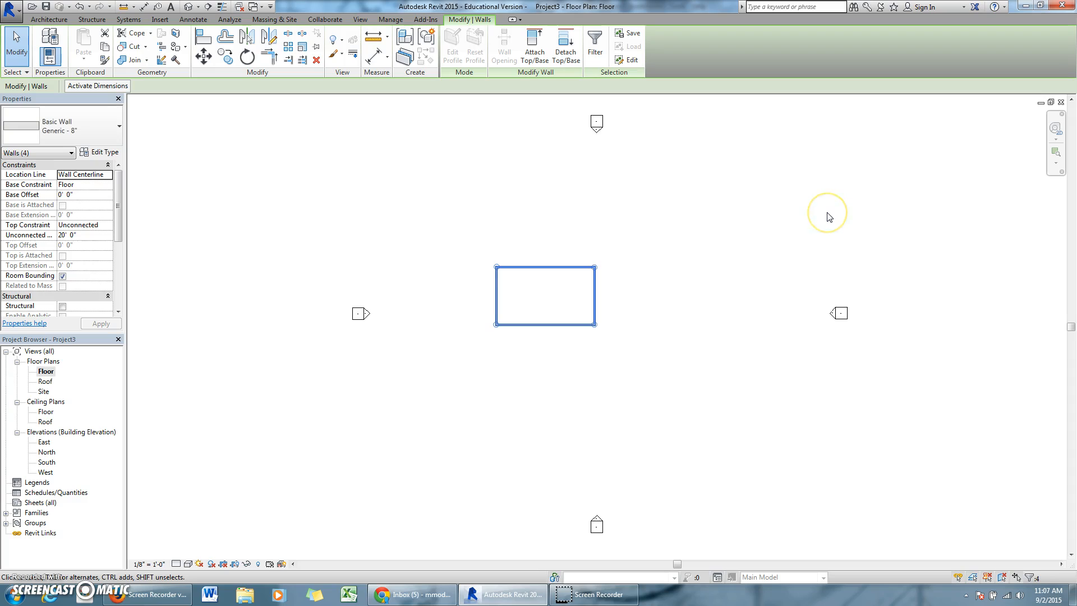
key("Delete")
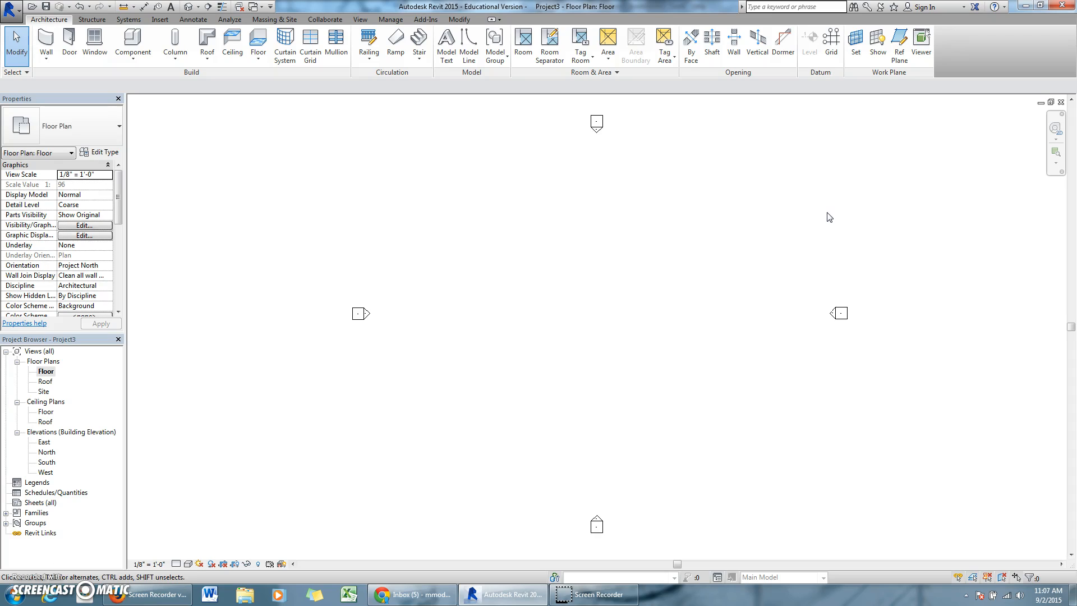
left_click(801, 182)
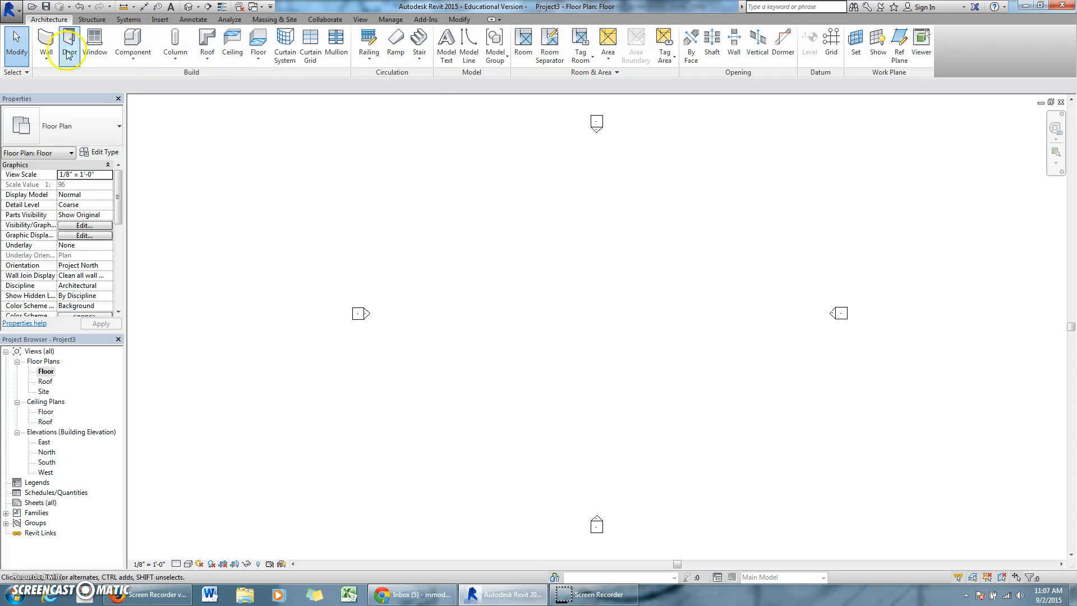
Step: Draw a rectangle of Generic - 8" walls about 22'-6" by 15'-6" with the Rectangle tool, and delete all four walls
left_click(48, 42)
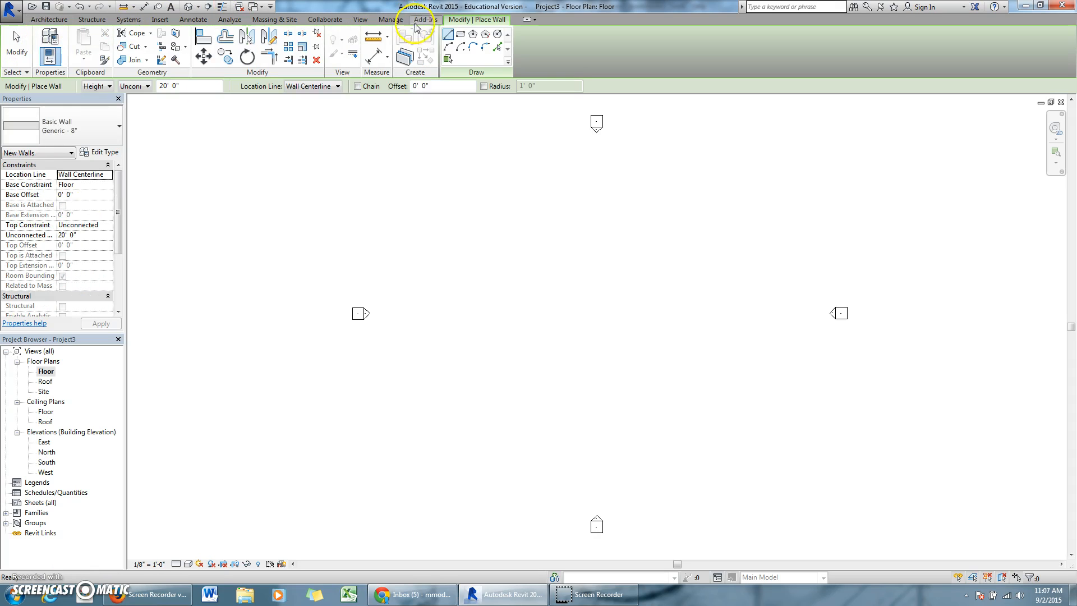
left_click(462, 35)
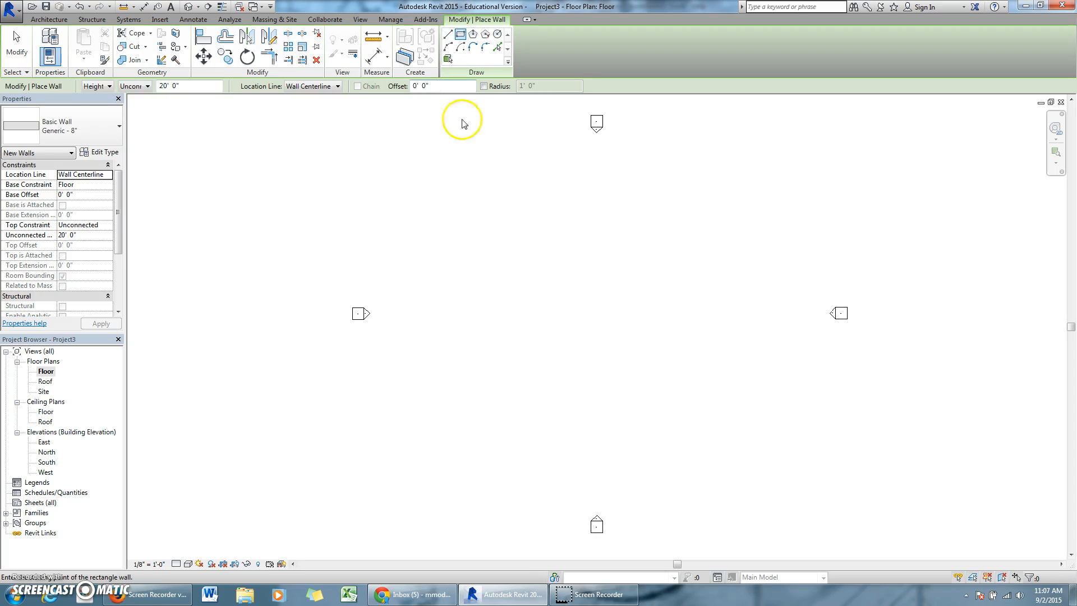
left_click(510, 277)
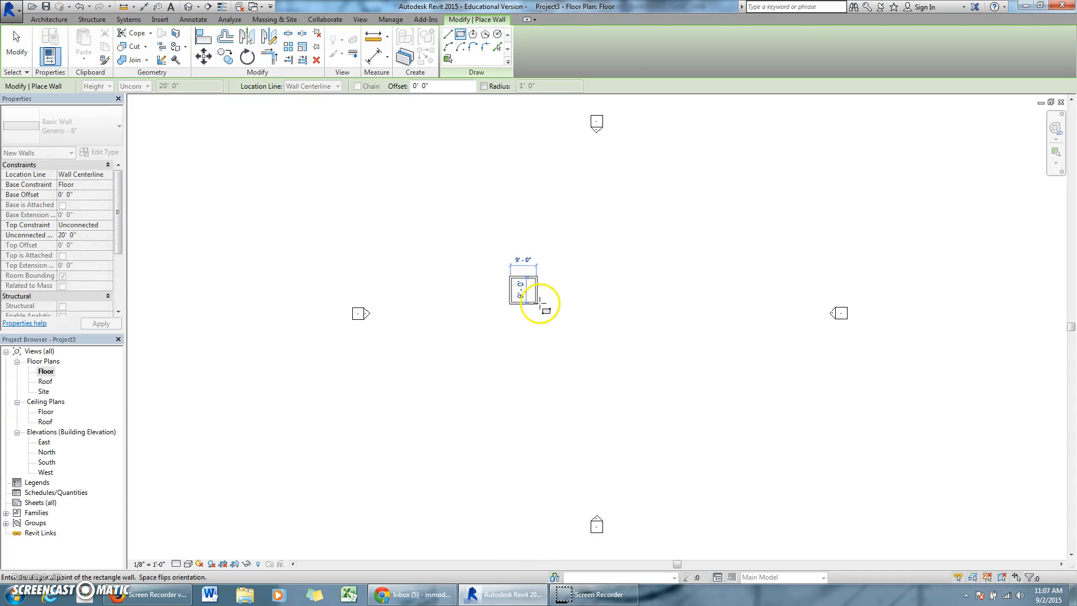
left_click(576, 322)
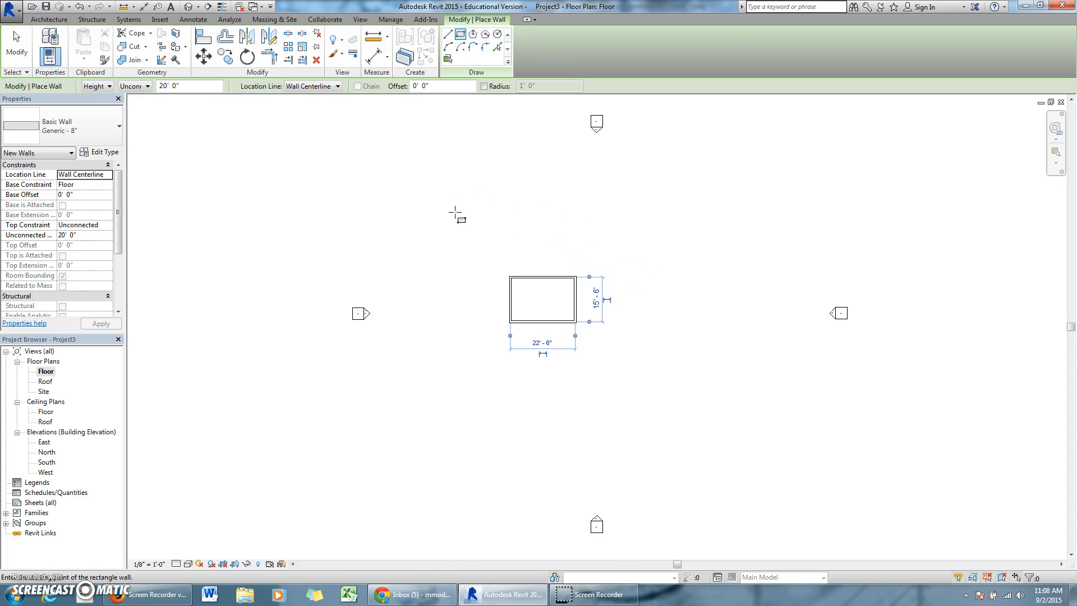
key("Escape")
key("Escape")
left_click_drag(610, 246, 486, 370)
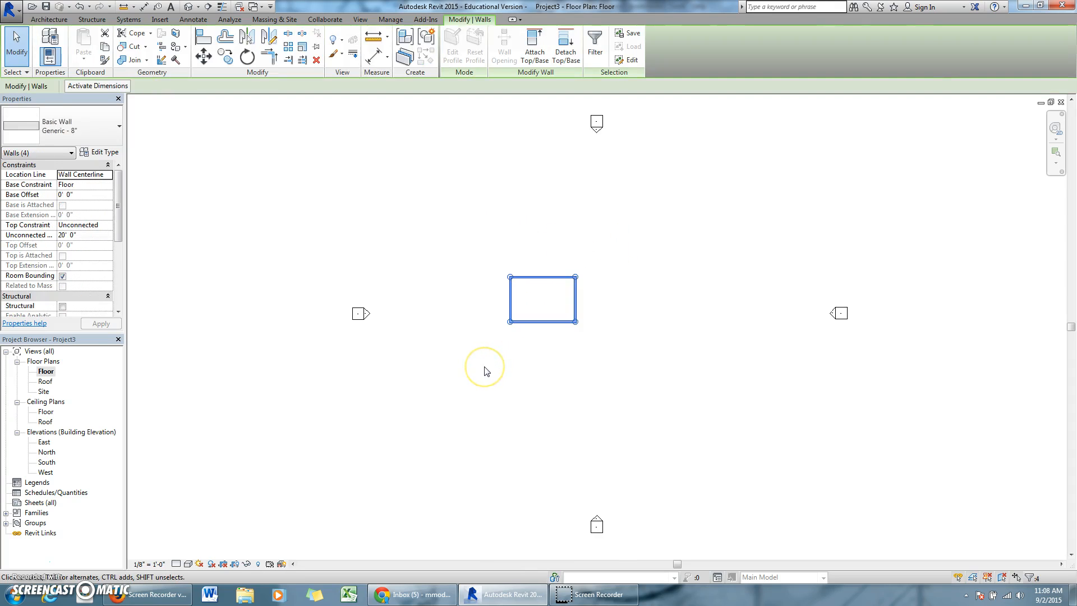
key("Delete")
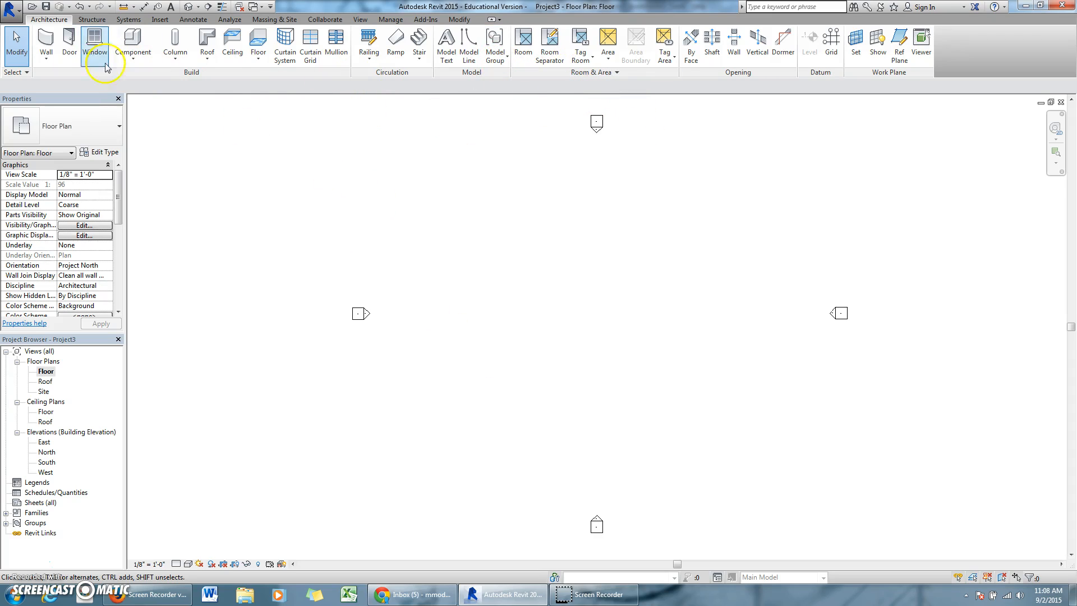
Step: Draw a closed rectangle of Generic - 8" walls about 33'-6" by 19'-6" with Chain enabled, and end wall placement
left_click(37, 41)
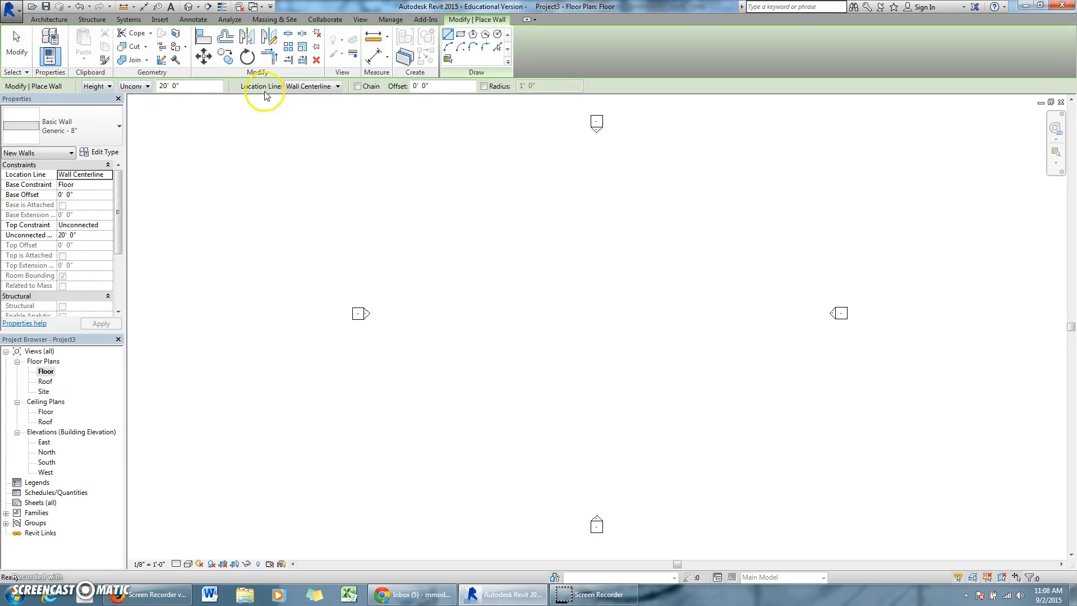
left_click(358, 87)
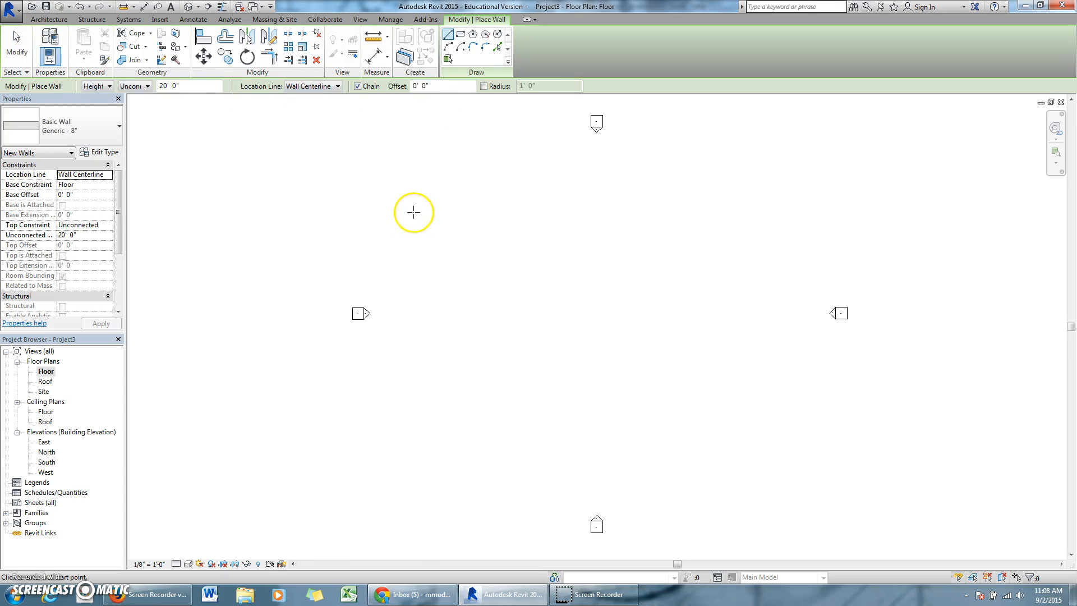
left_click(500, 264)
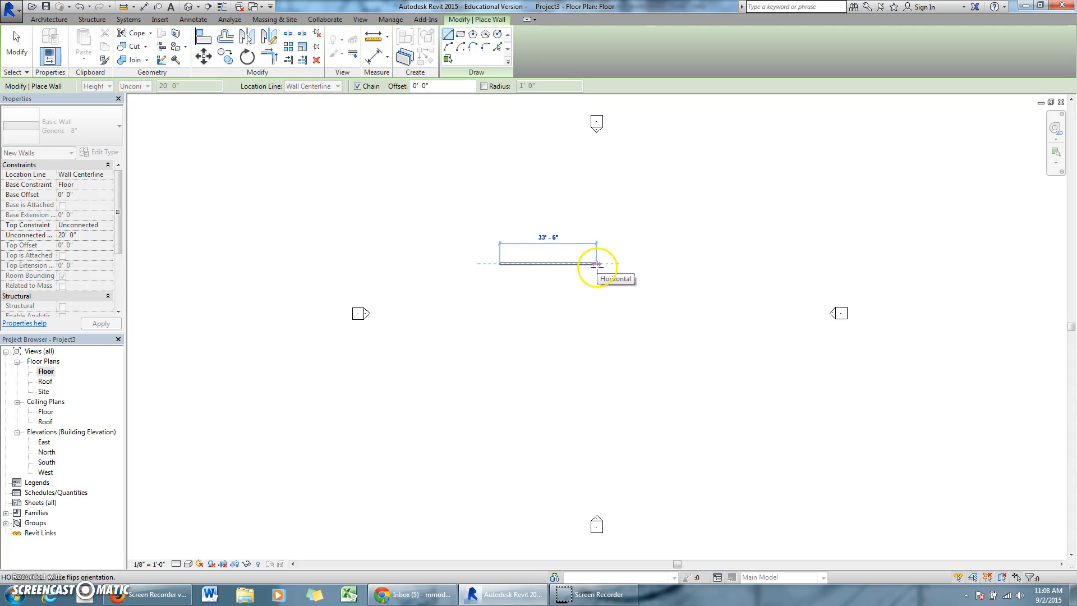
left_click(596, 264)
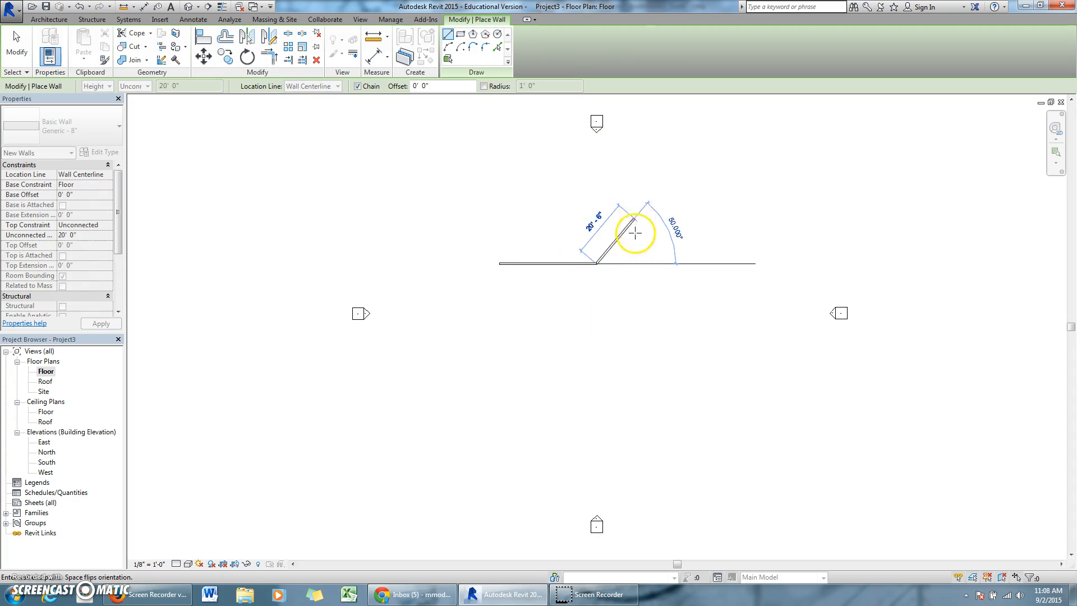
left_click(585, 318)
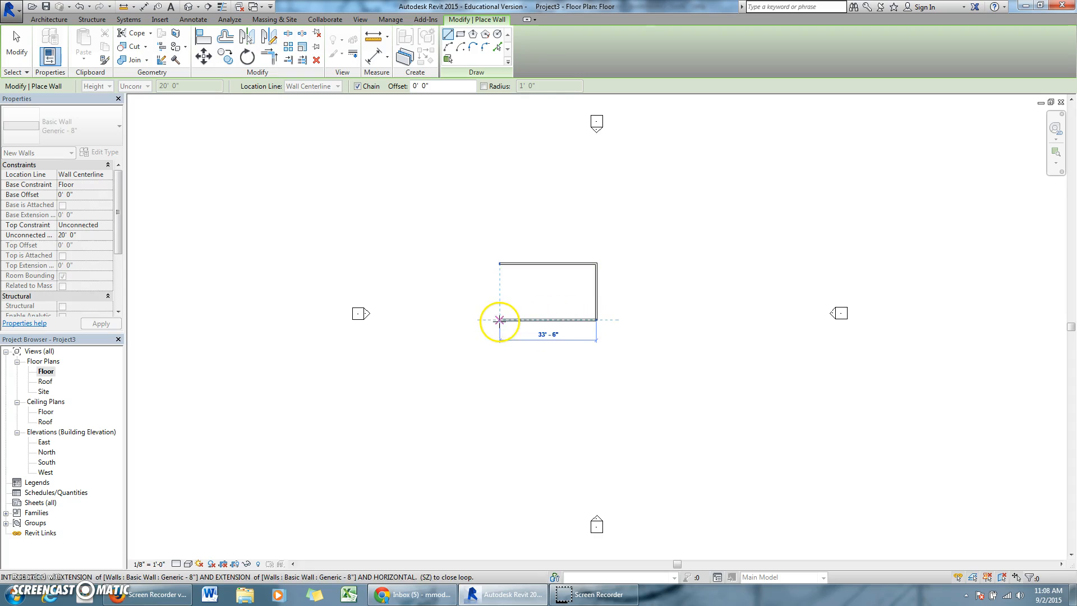
left_click(500, 320)
left_click(499, 264)
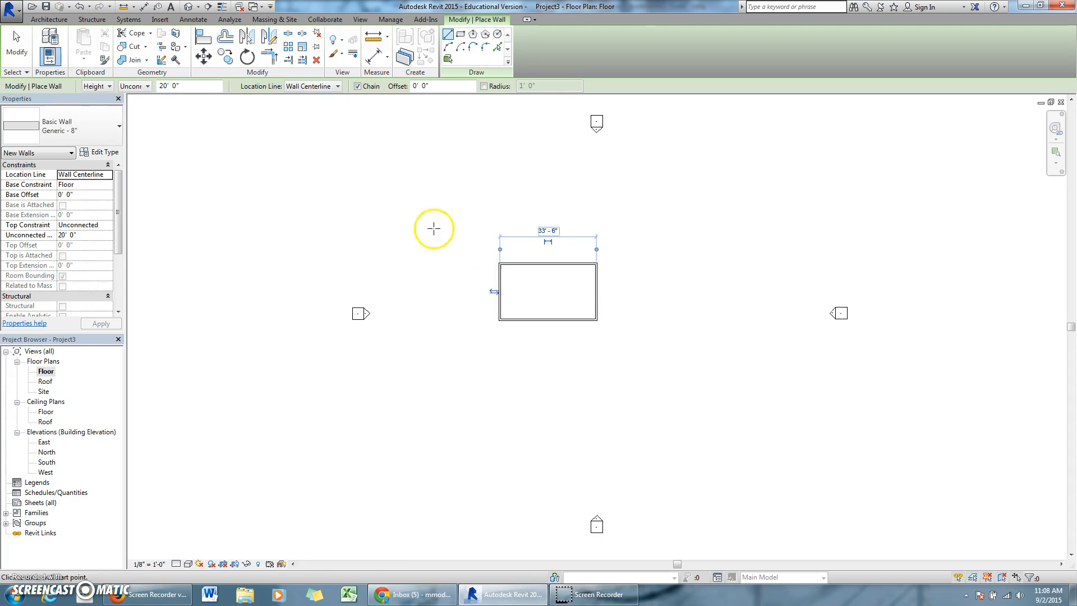
right_click(471, 204)
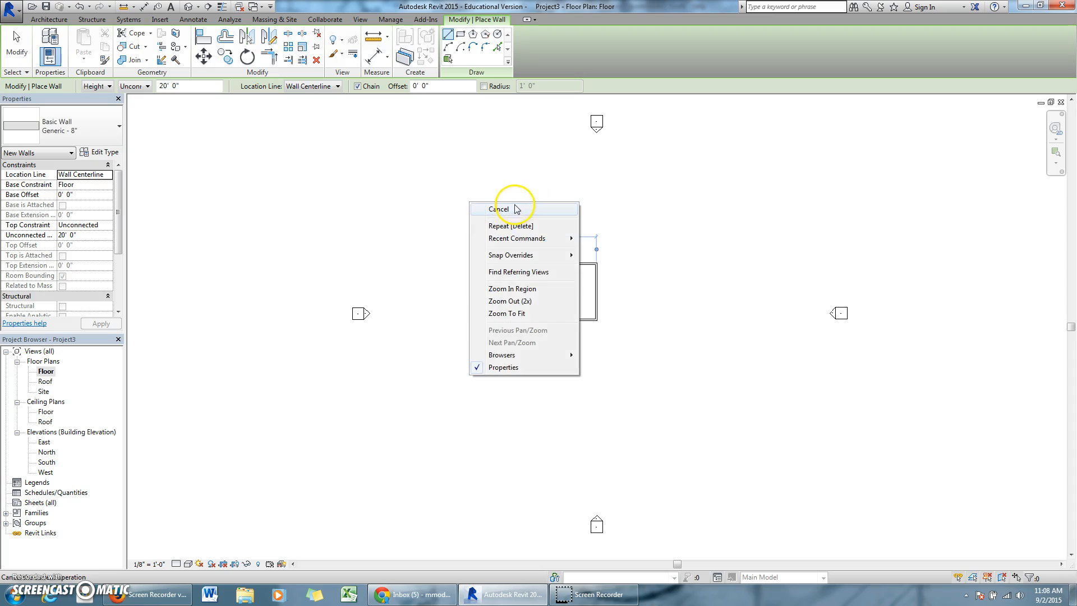
left_click(517, 209)
right_click(508, 205)
left_click(529, 212)
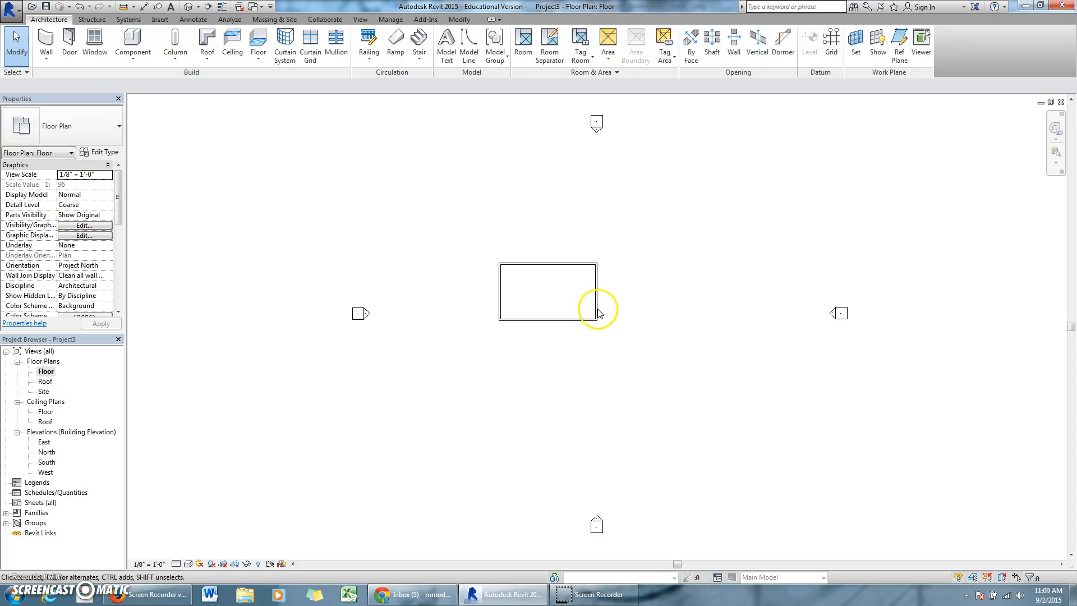
Step: Examine the temporary dimensions of each of the four walls in turn, and clear the selection
left_click(574, 267)
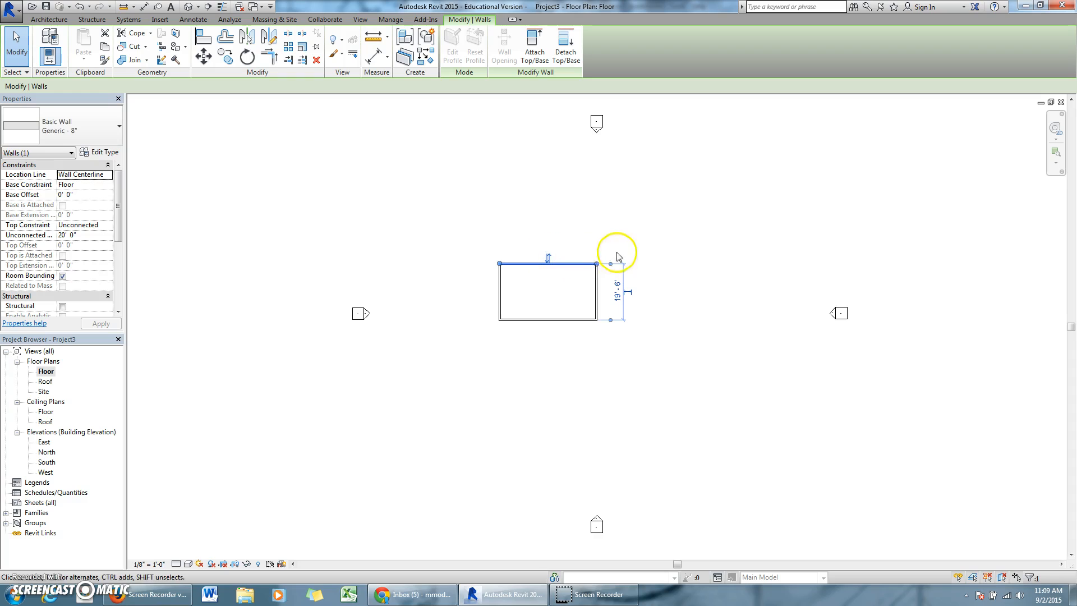
left_click(596, 287)
left_click(578, 319)
left_click(500, 296)
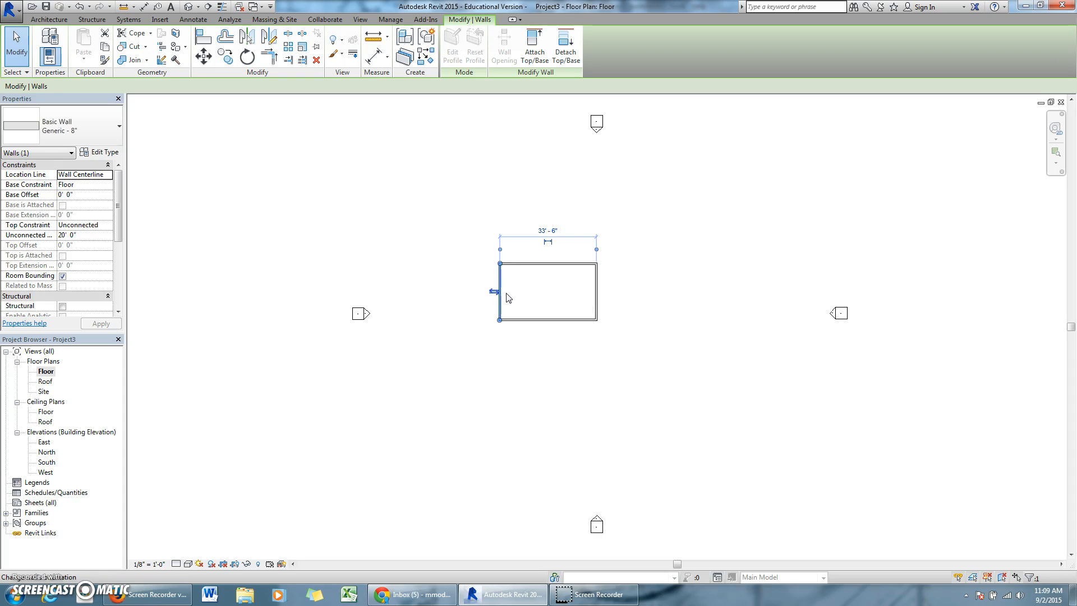
left_click(494, 292)
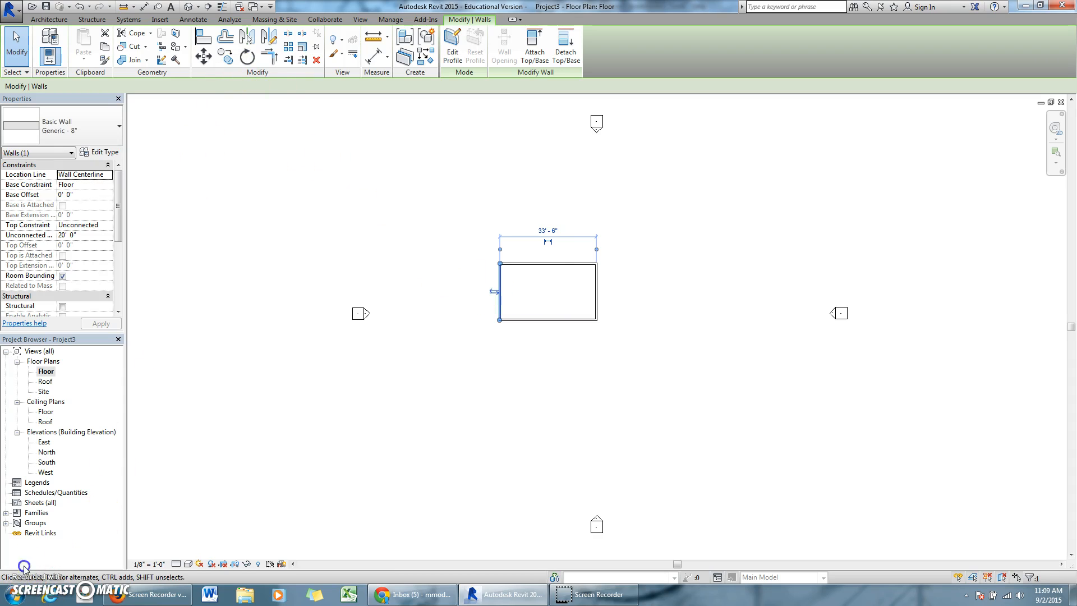
left_click(617, 359)
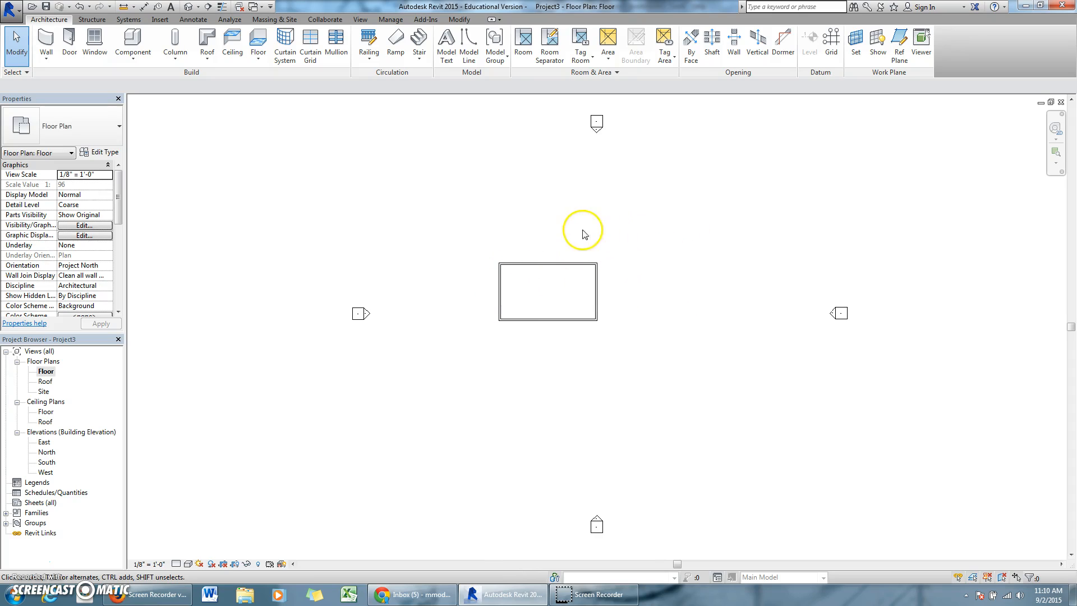
left_click(553, 248)
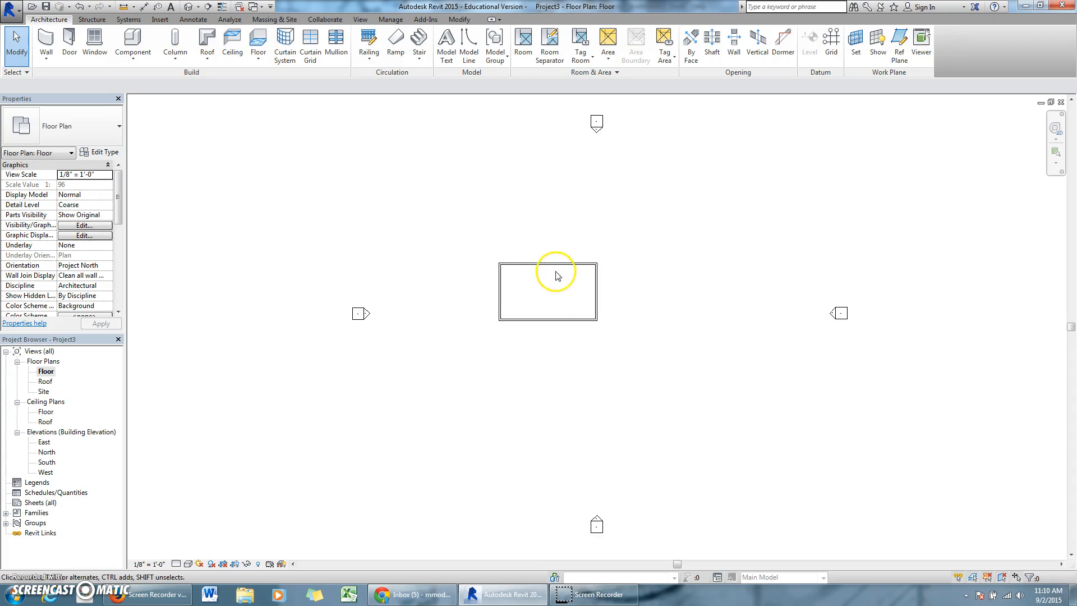
Step: Set the west wall's centerline distance from the east wall to 16'
left_click(496, 274)
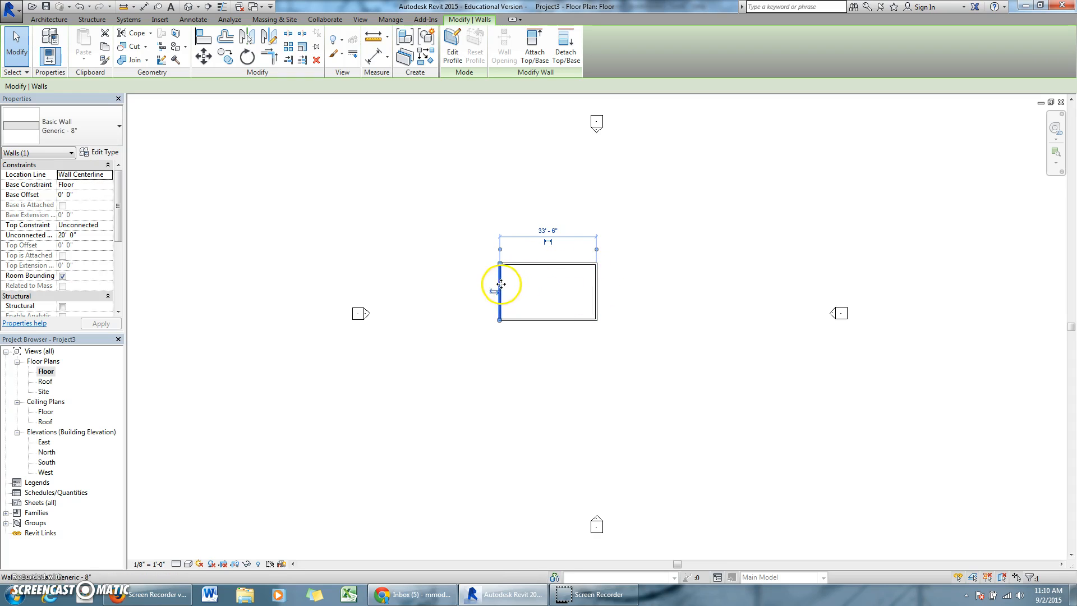
left_click(547, 228)
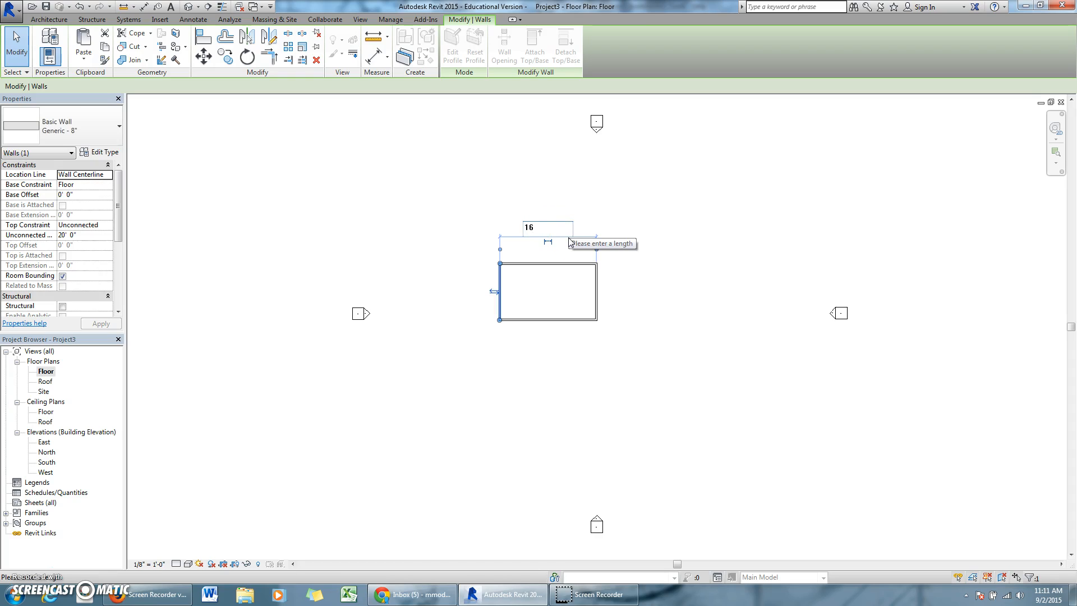
key("Return")
scroll(590, 257, "up", 3)
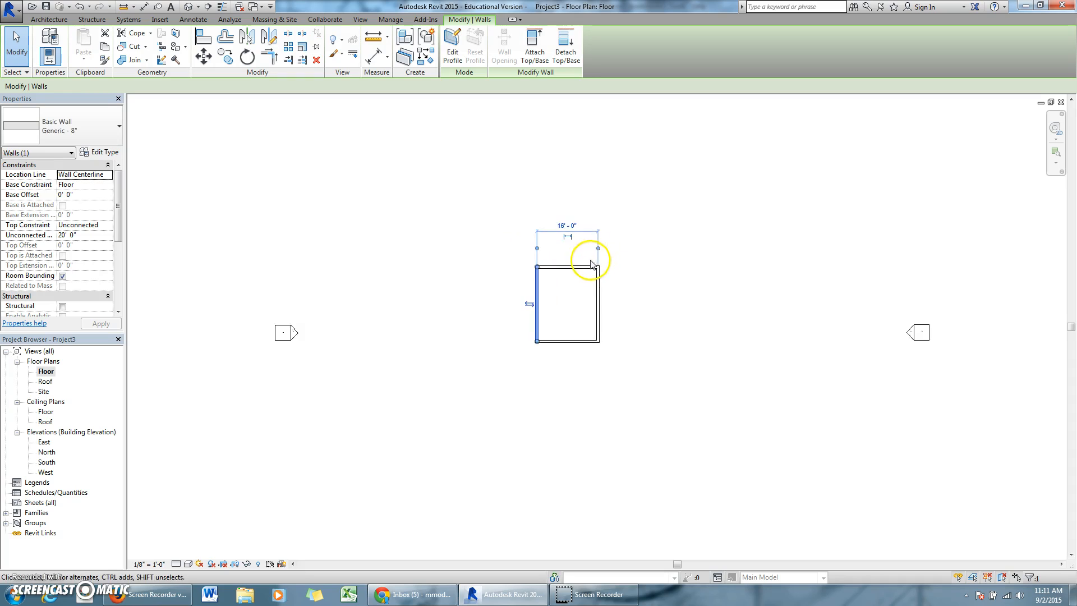
scroll(606, 272, "up", 3)
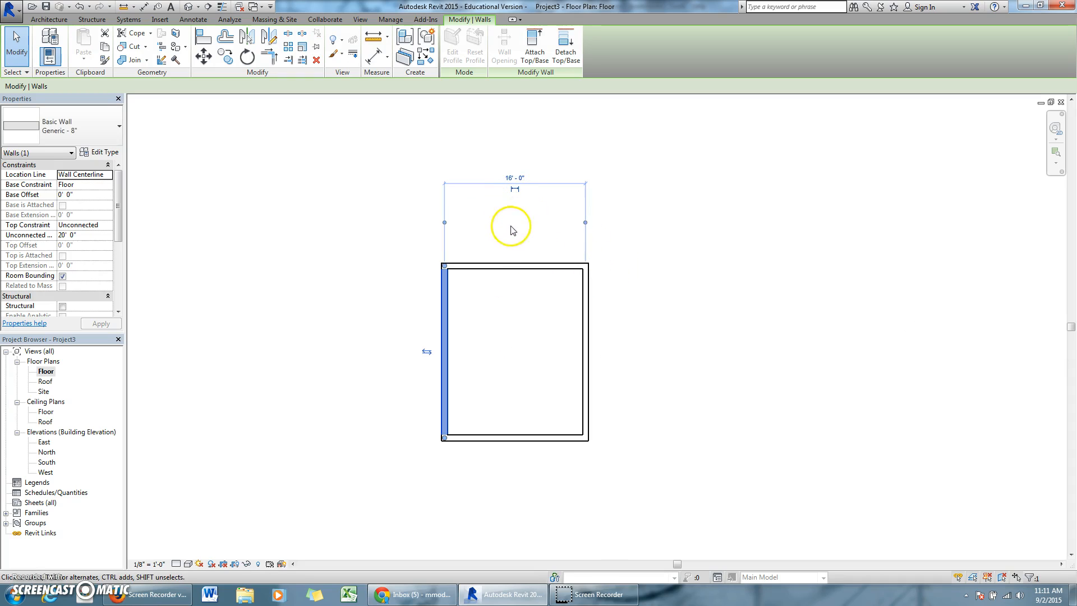
scroll(510, 224, "up", 1)
left_click(628, 252)
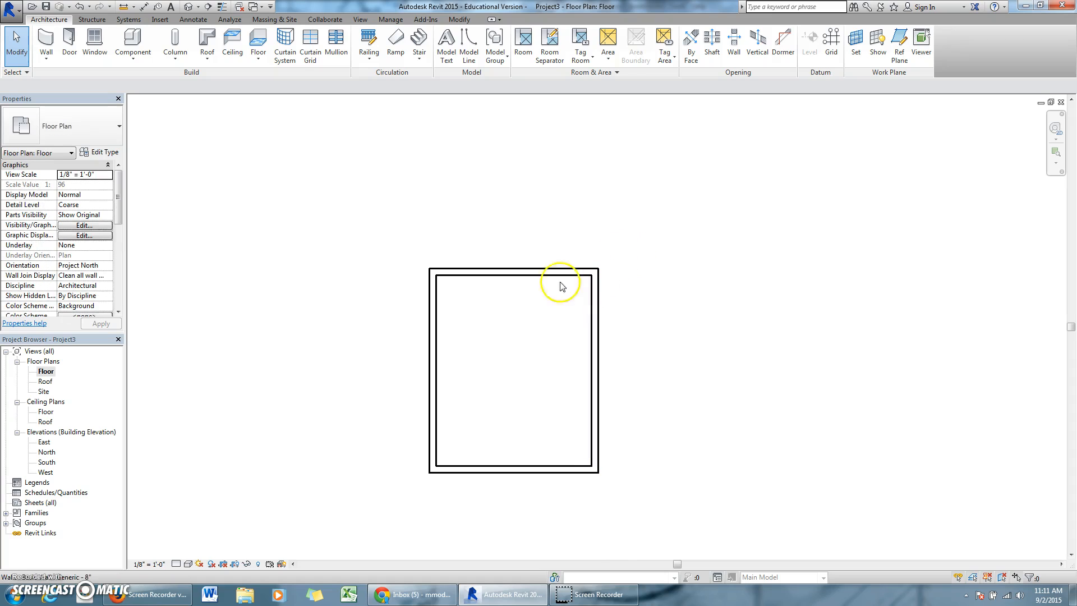
Step: Shift the west wall's temporary dimension to the outer faces of the west and east walls and set it to 16'
left_click(432, 306)
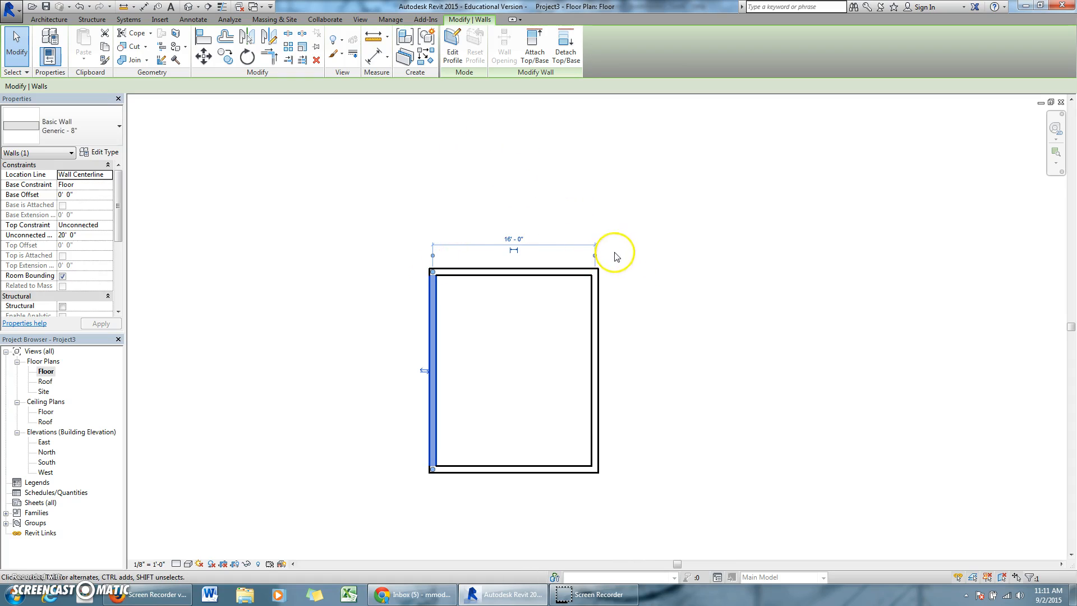
mouse_move(594, 255)
left_mouse_down()
mouse_move(590, 280)
mouse_move(600, 272)
left_mouse_up()
left_click(435, 255)
left_click(436, 255)
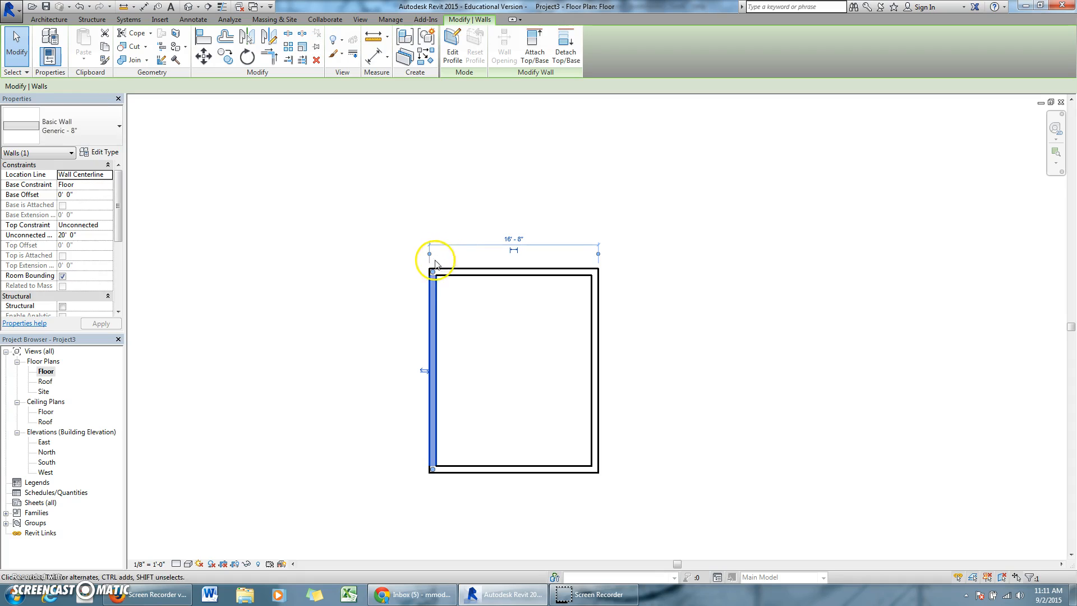
left_click(517, 242)
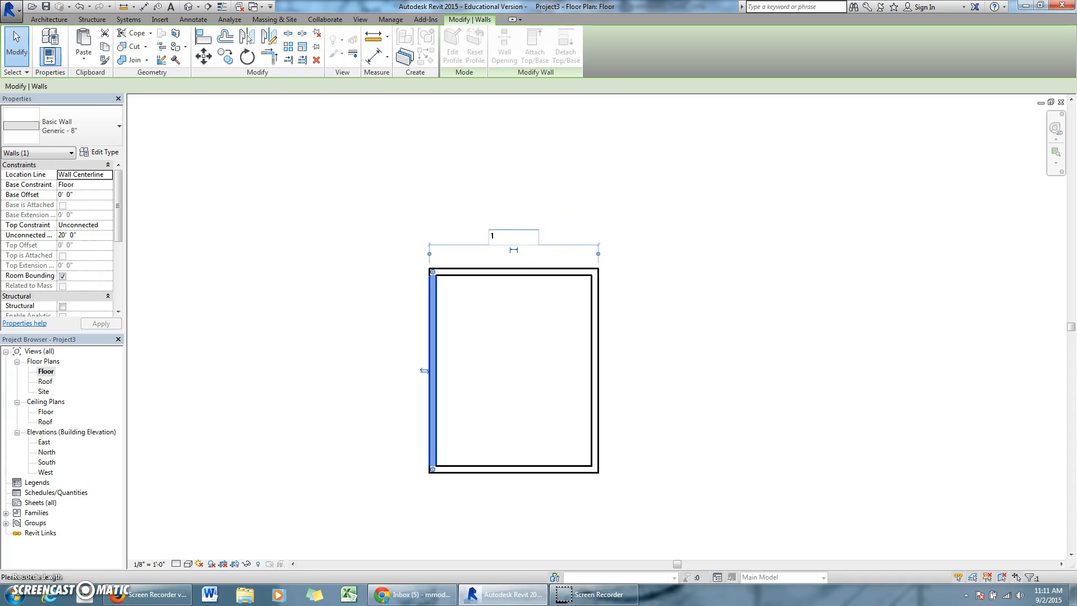
type("16")
key("Return")
left_click(611, 236)
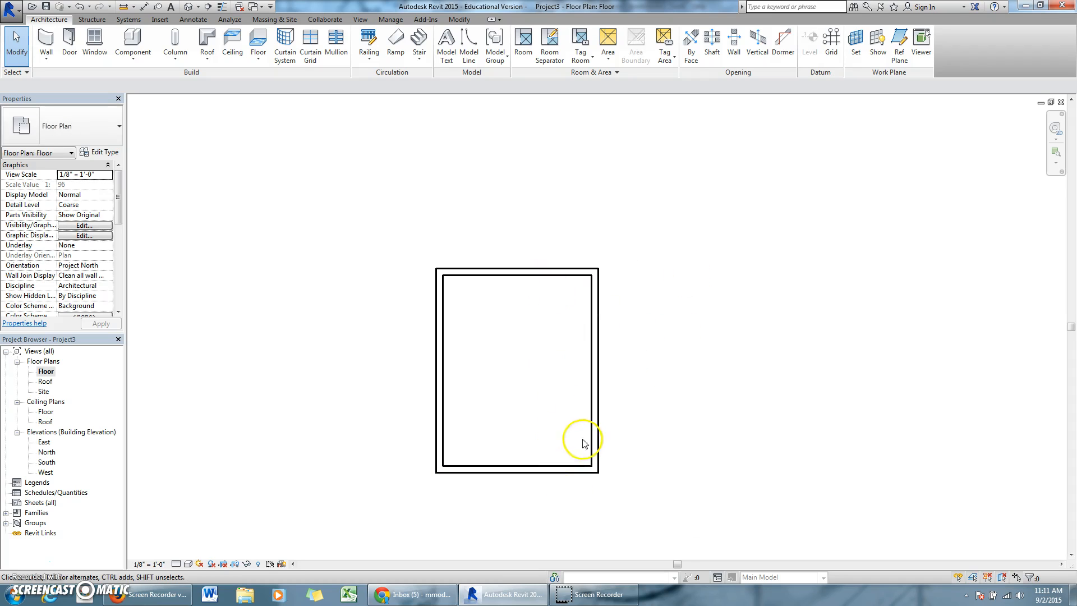
Step: Shift the south wall's temporary dimension to the outer faces of the north and south walls and set it to 12'
left_click(557, 477)
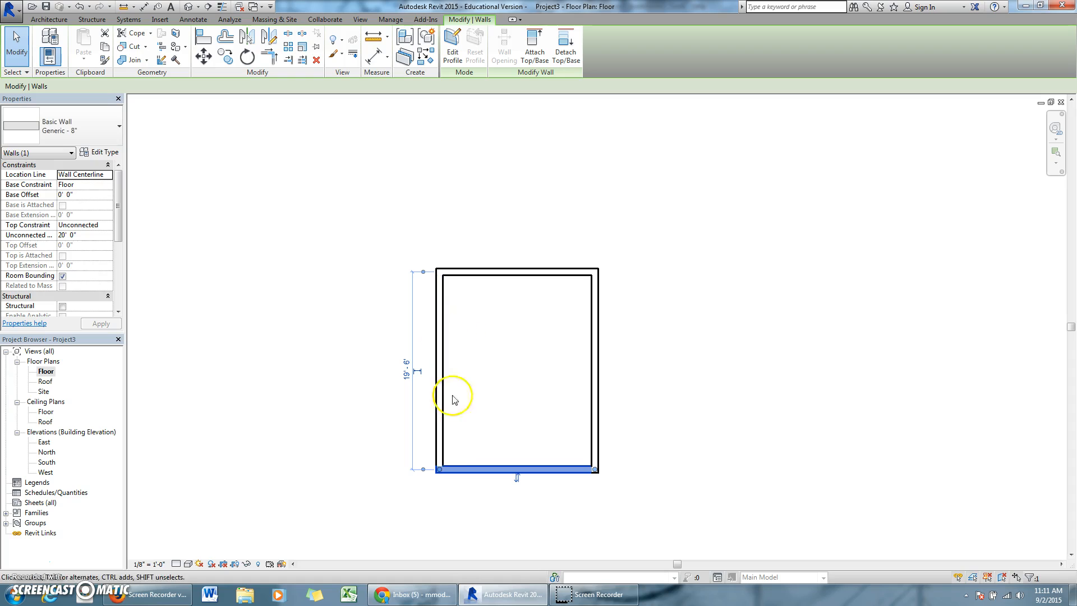
left_click(424, 272)
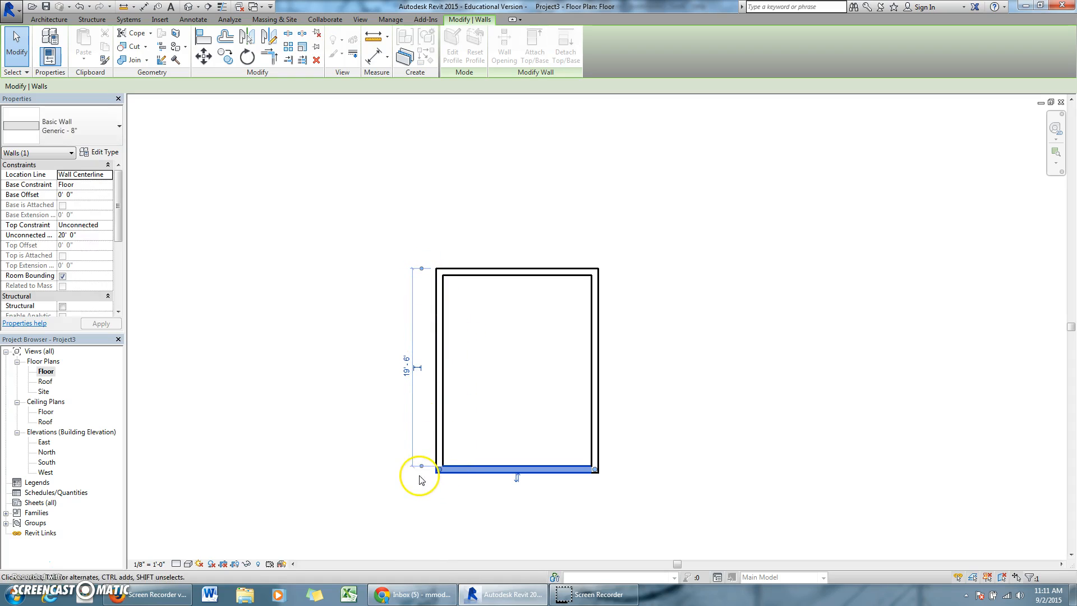
left_click(422, 470)
left_click(407, 370)
type("12")
key("Return")
left_click(492, 338)
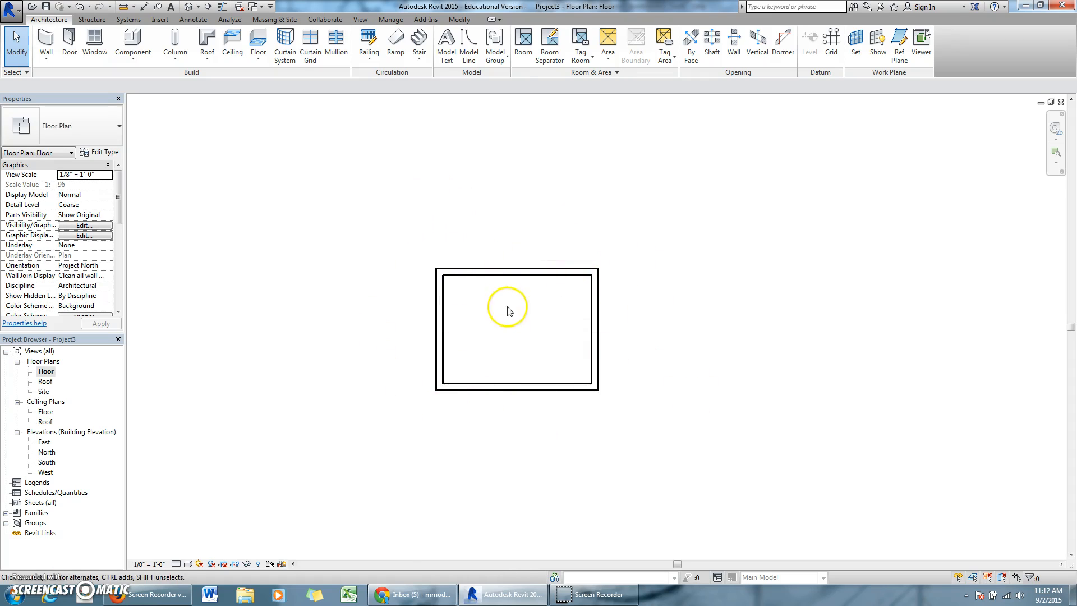
Step: Measure the east wall's temporary dimension between the outer wall faces and make it a permanent dimension below the room
left_click(598, 318)
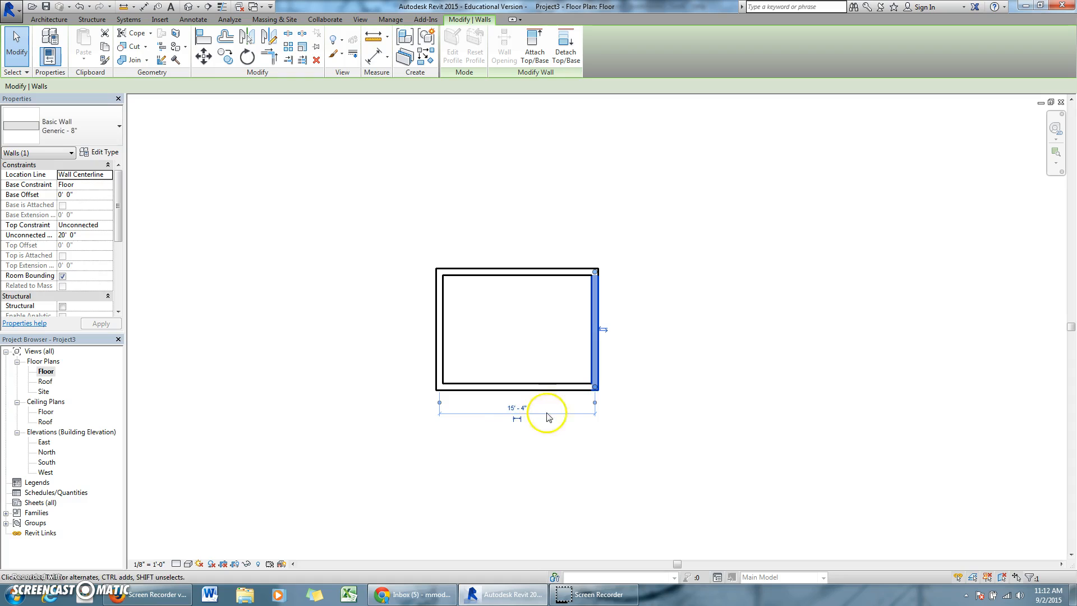
left_click(440, 405)
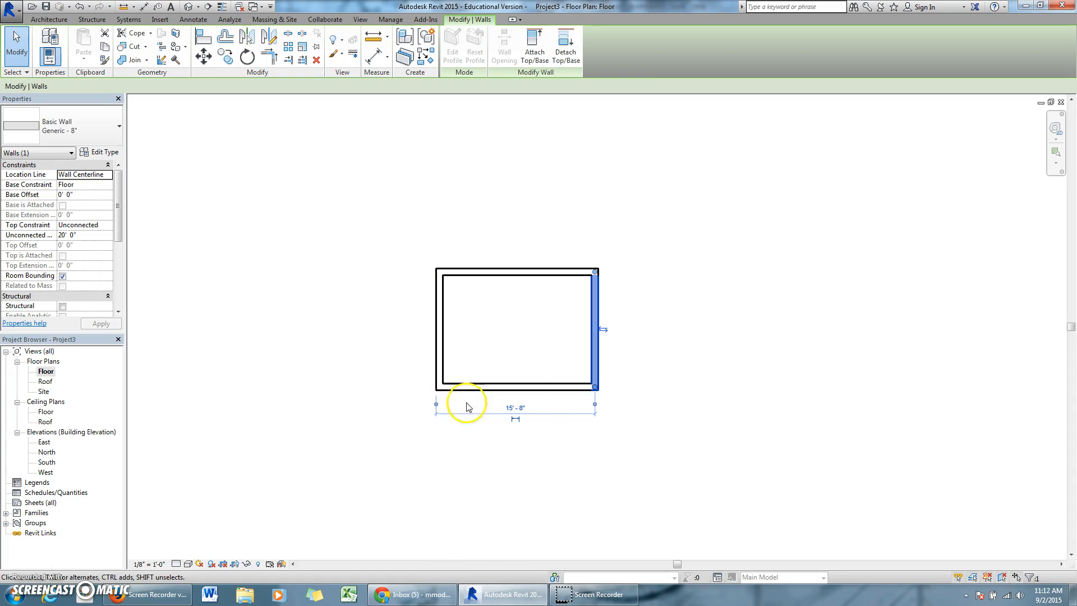
left_click(595, 405)
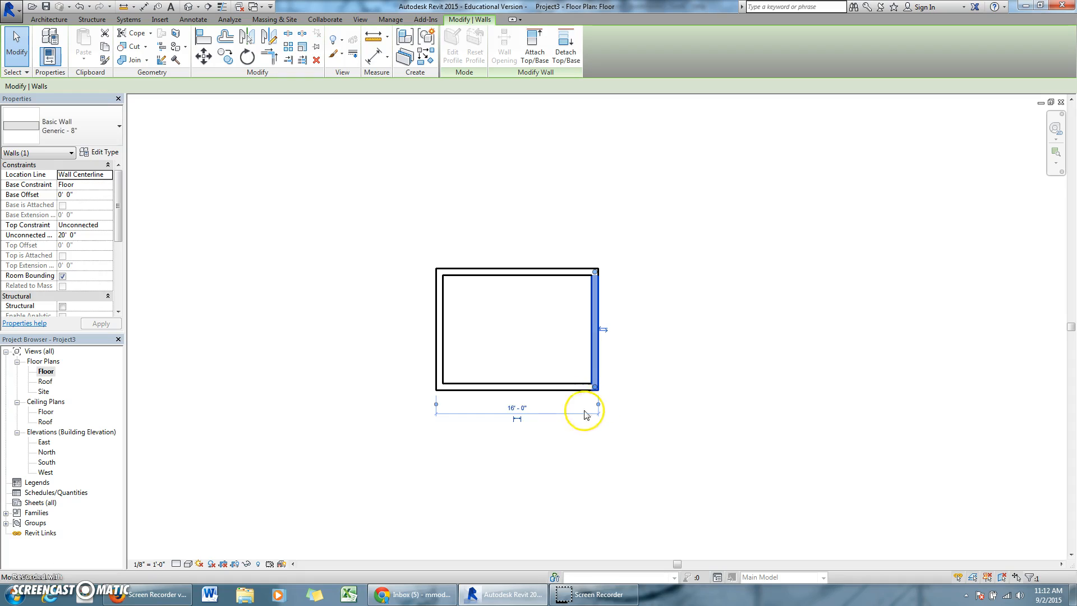
left_click(519, 420)
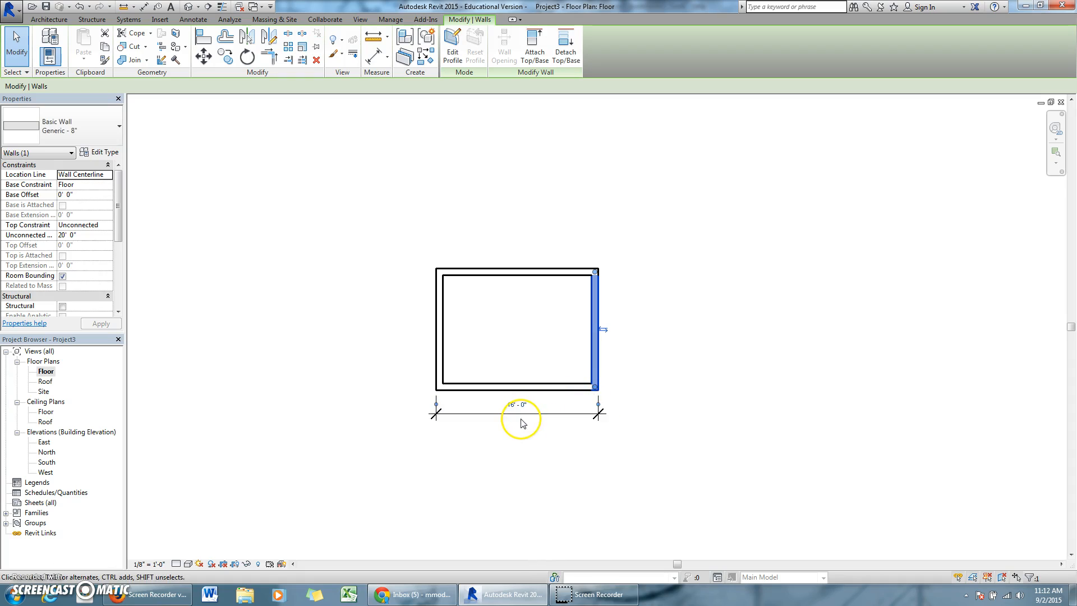
left_click(684, 358)
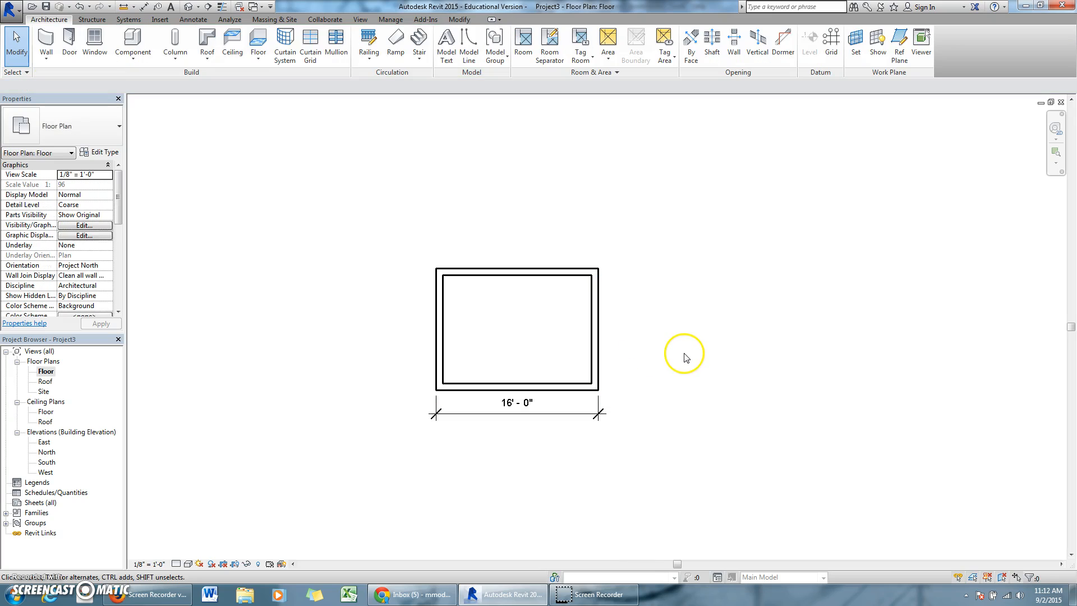
Step: Extend the north wall's temporary dimension to the outer wall faces and make it a permanent dimension east of the room
left_click(564, 273)
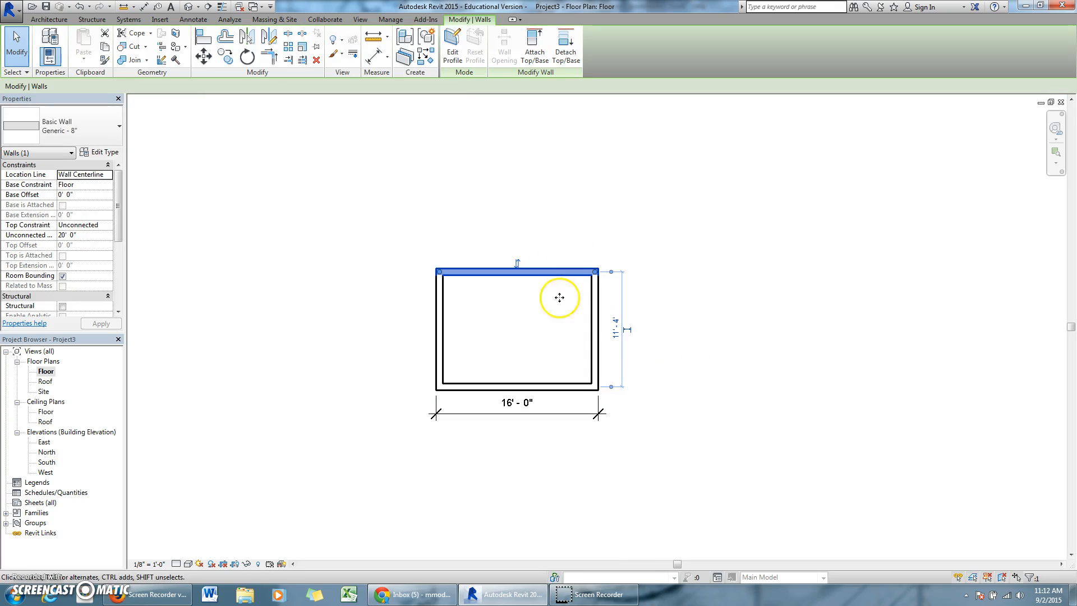
left_click(612, 387)
left_click(612, 276)
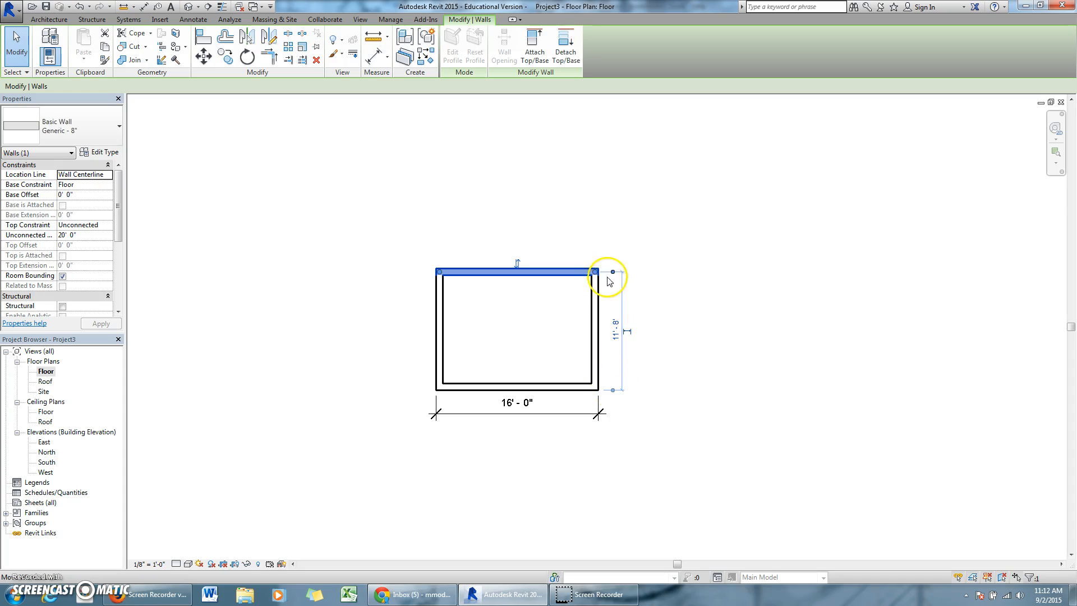
left_click(628, 334)
left_click(693, 310)
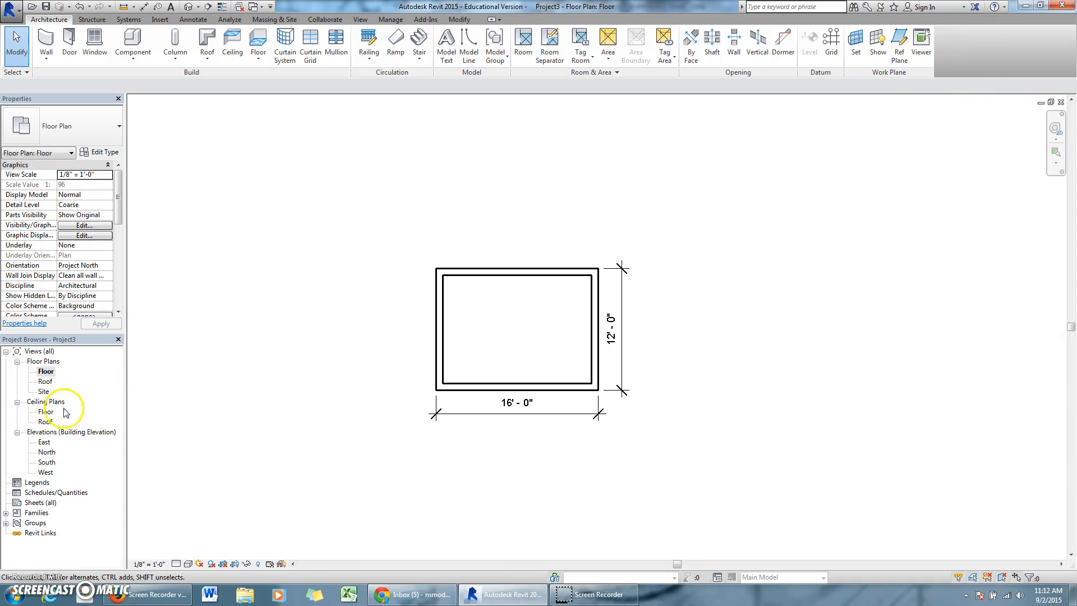
Step: Open the East elevation and check the height of the east wall against the Roof level
double_click(45, 443)
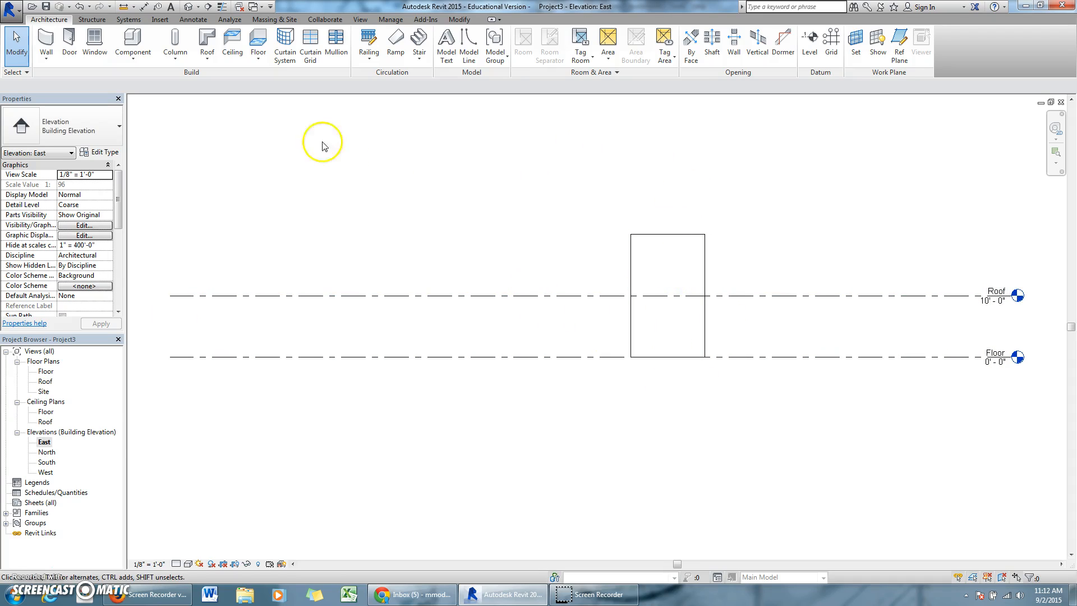
left_click(685, 240)
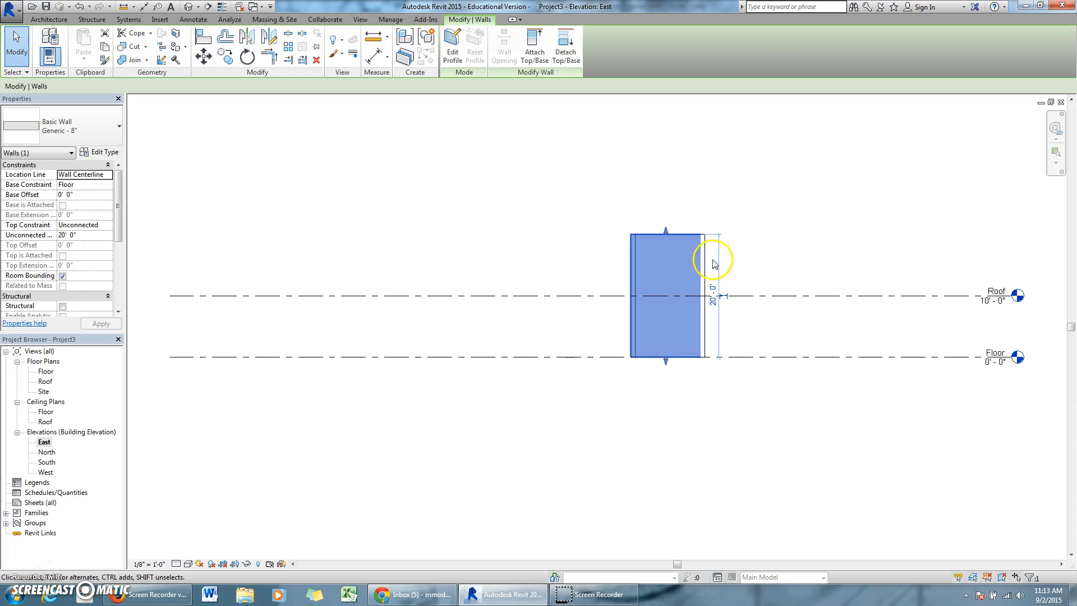
left_click(846, 460)
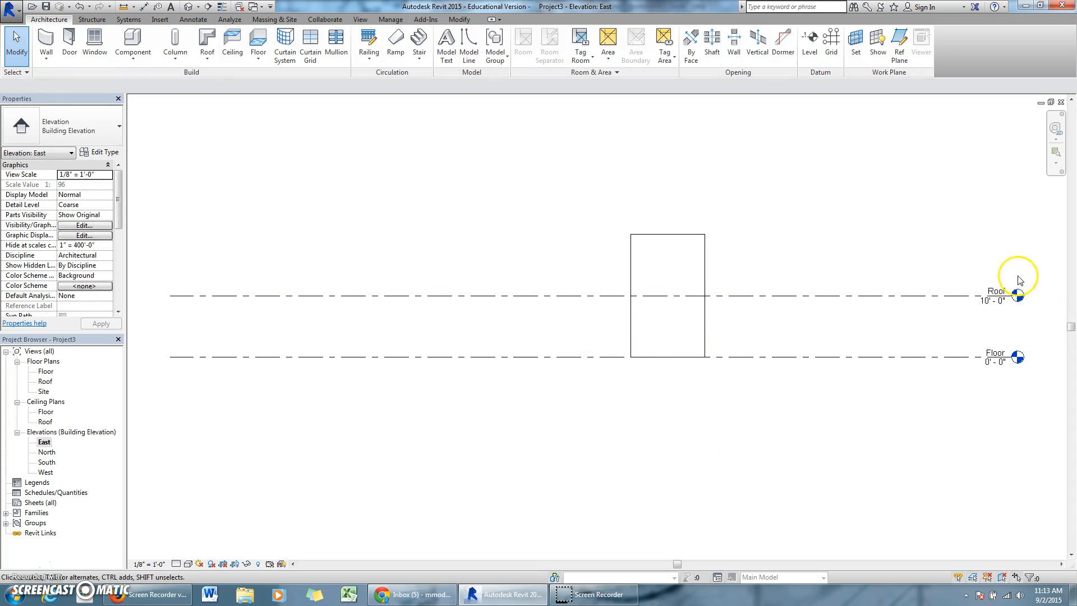
Step: Set the Roof level's elevation to 8' 0" in the East elevation
left_click(993, 310)
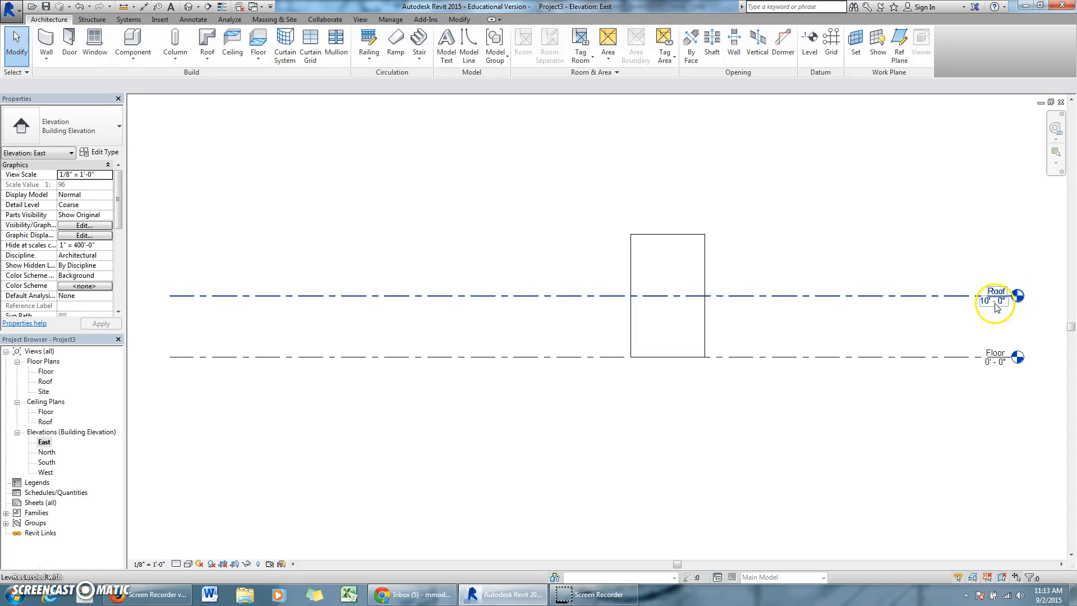
left_click(996, 306)
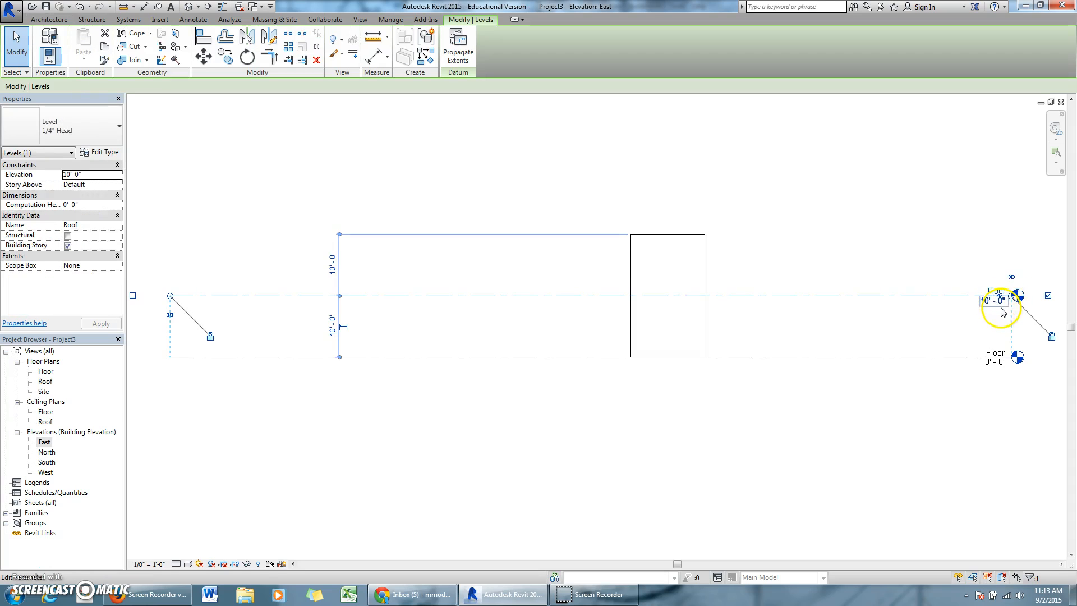
left_click(987, 302)
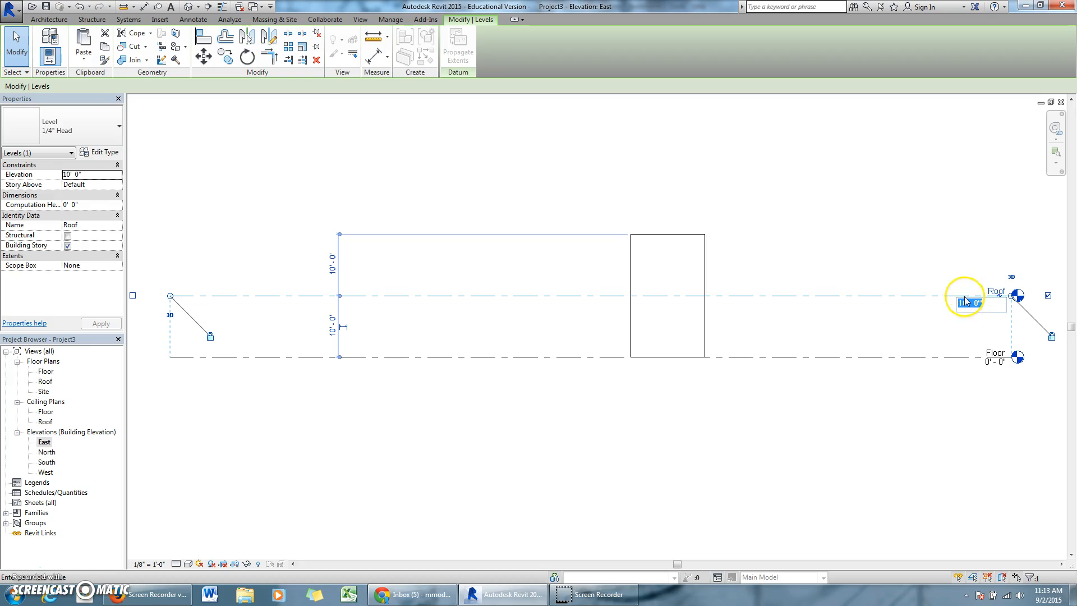
type("8 0")
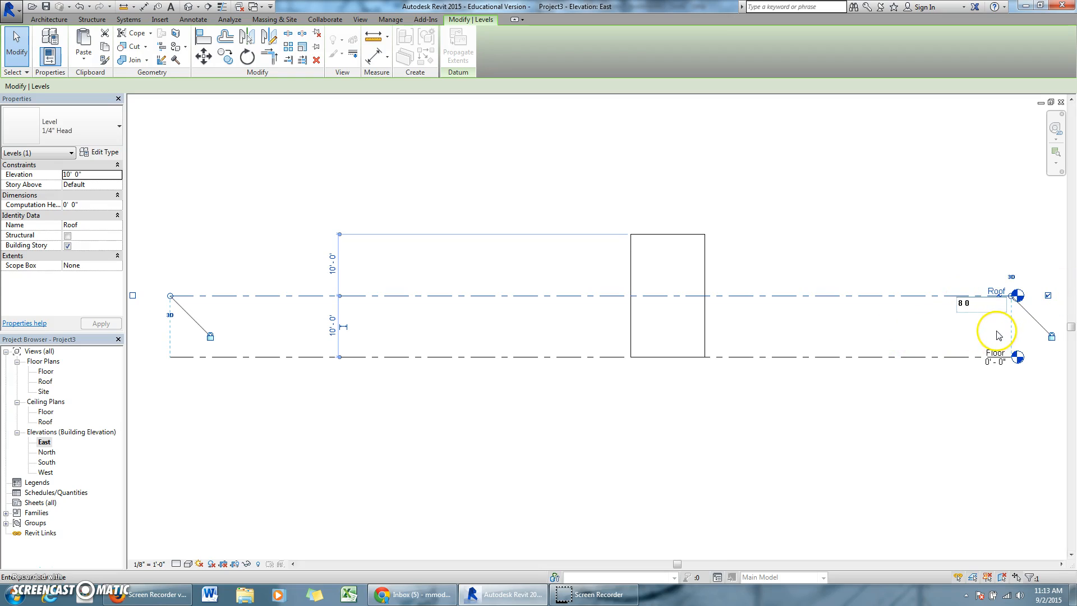
key("Return")
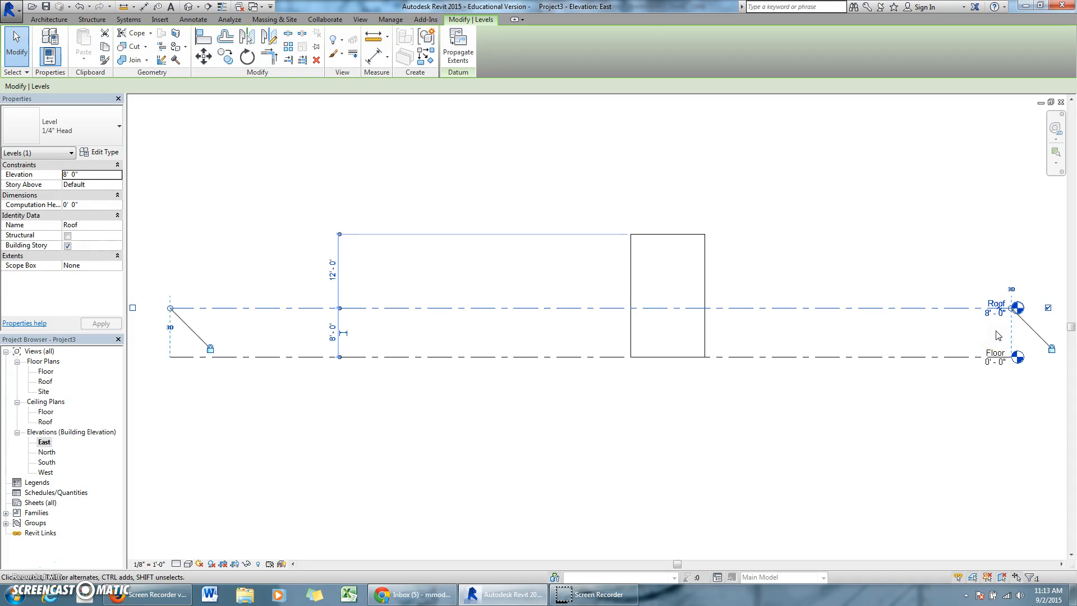
left_click(929, 292)
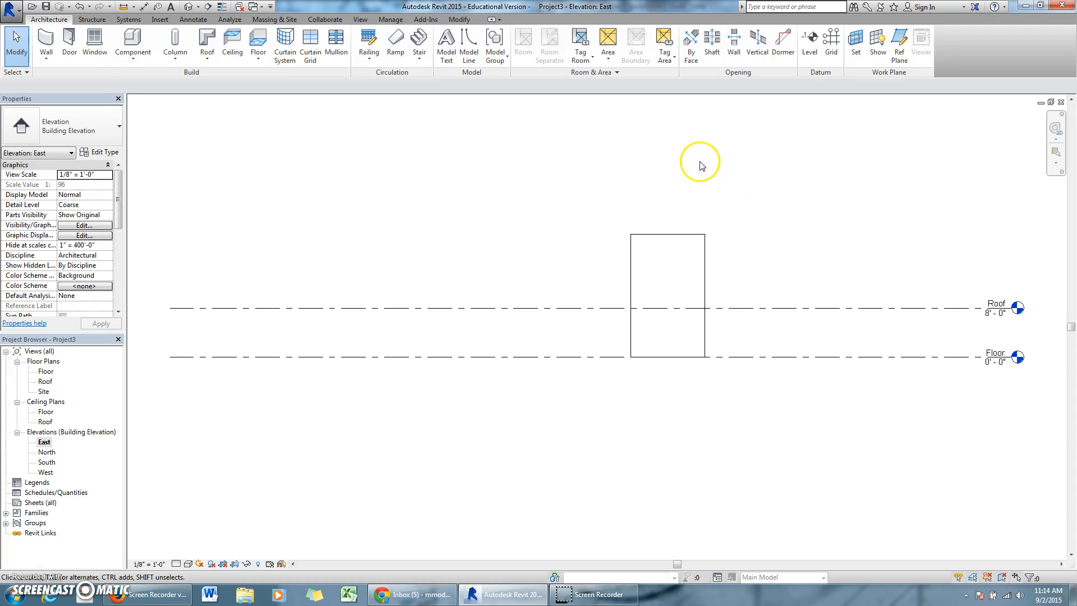
Step: Open the default 3D view and orbit the model to see all four walls from above at the south-east corner
left_click(362, 23)
left_click(357, 43)
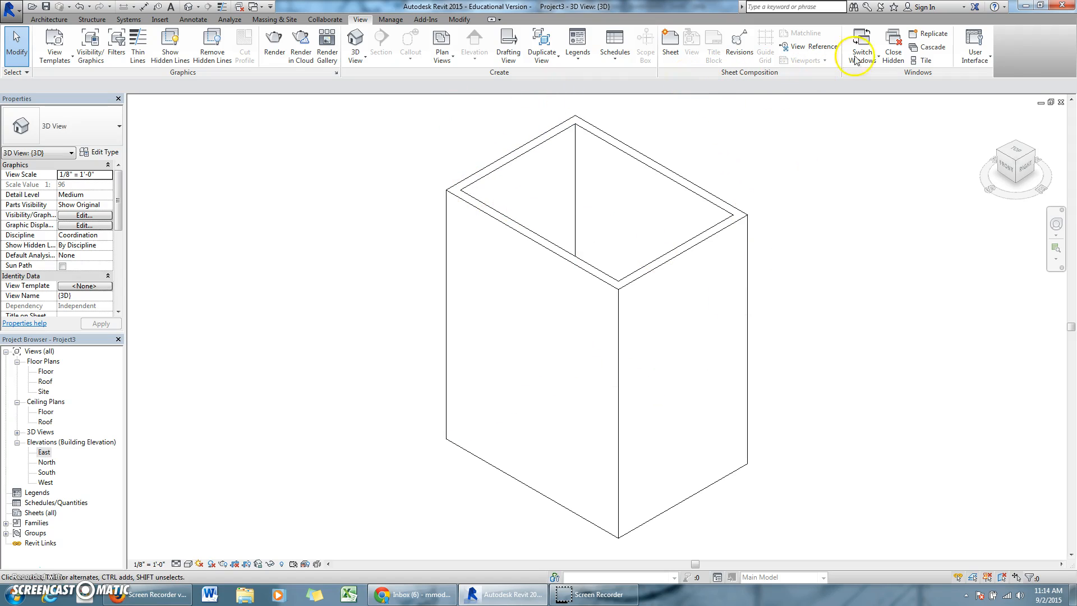
mouse_move(1013, 162)
left_mouse_down()
mouse_move(1019, 211)
mouse_move(931, 185)
mouse_move(900, 130)
mouse_move(896, 520)
mouse_move(933, 457)
mouse_move(1049, 462)
mouse_move(1051, 500)
mouse_move(1034, 534)
left_mouse_up()
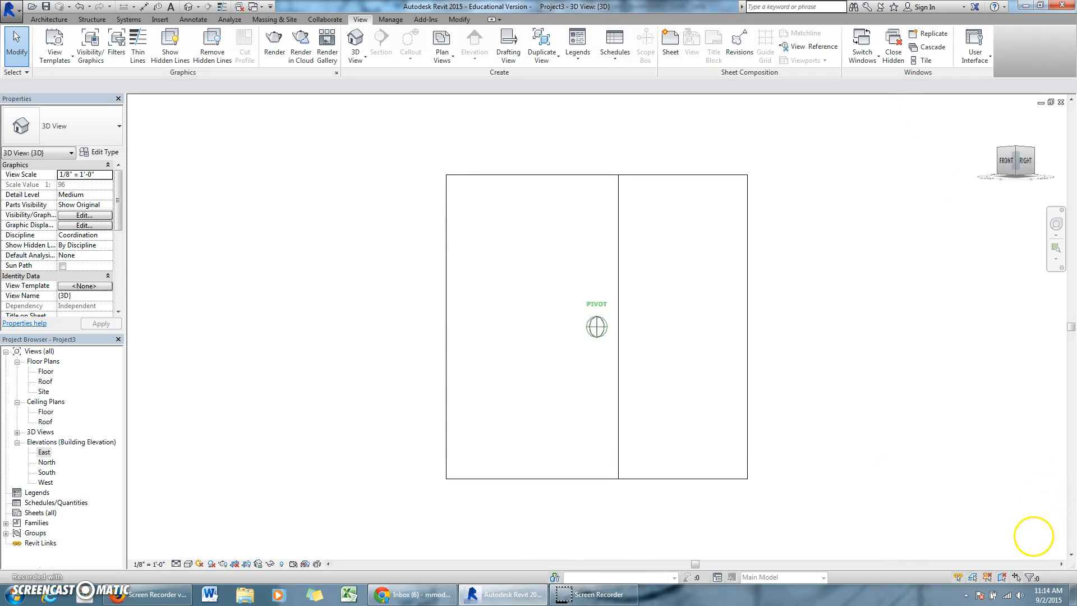
left_click(1017, 149)
left_click(1058, 224)
left_click_drag(771, 235, 787, 254)
left_click(787, 231)
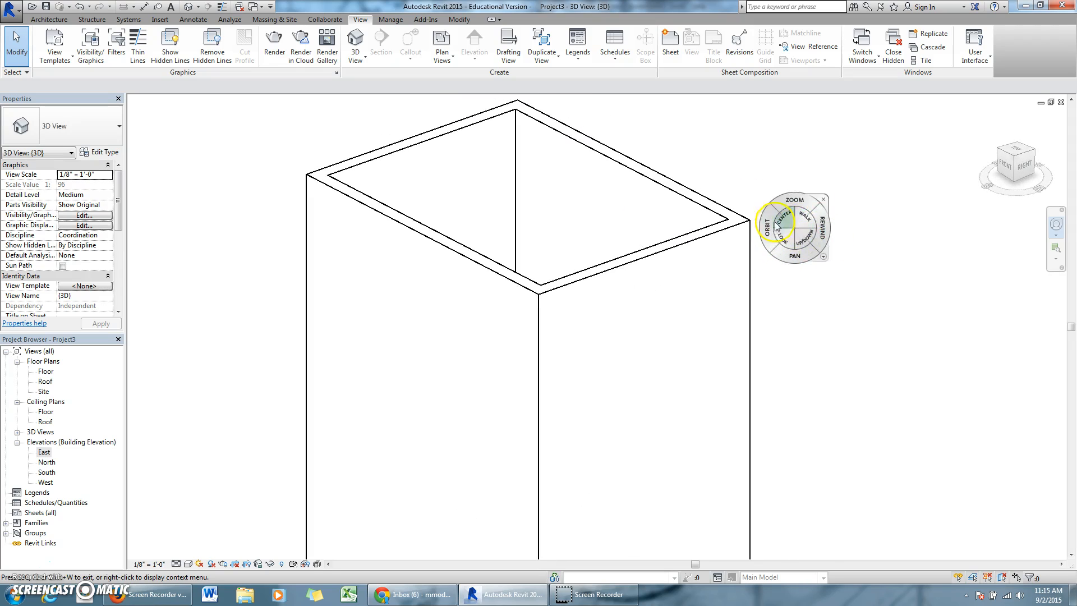
left_click(1056, 225)
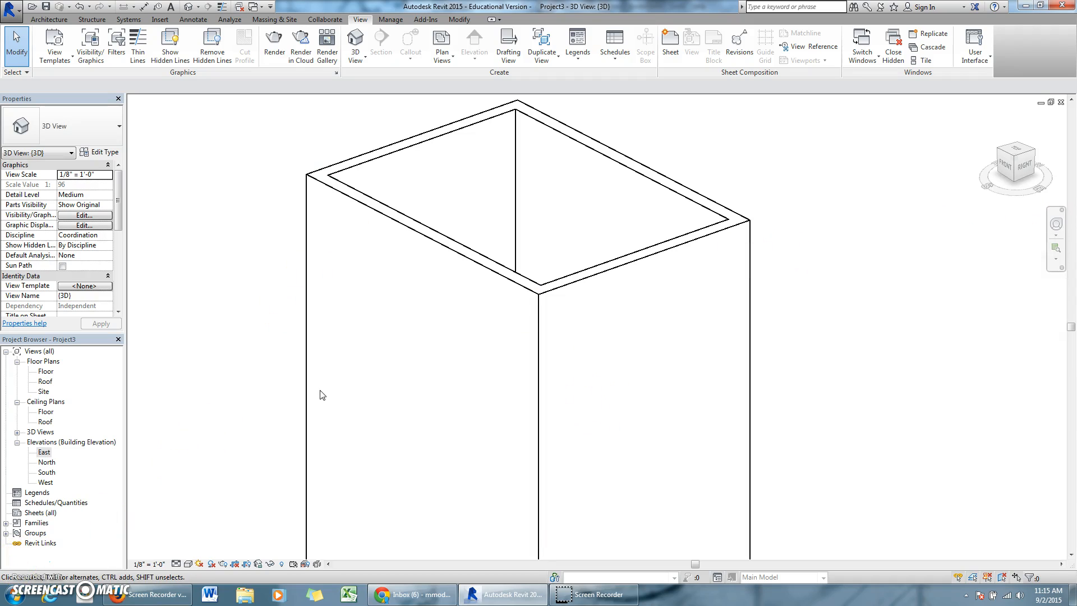
middle_click_drag(719, 194, 639, 233, "shift")
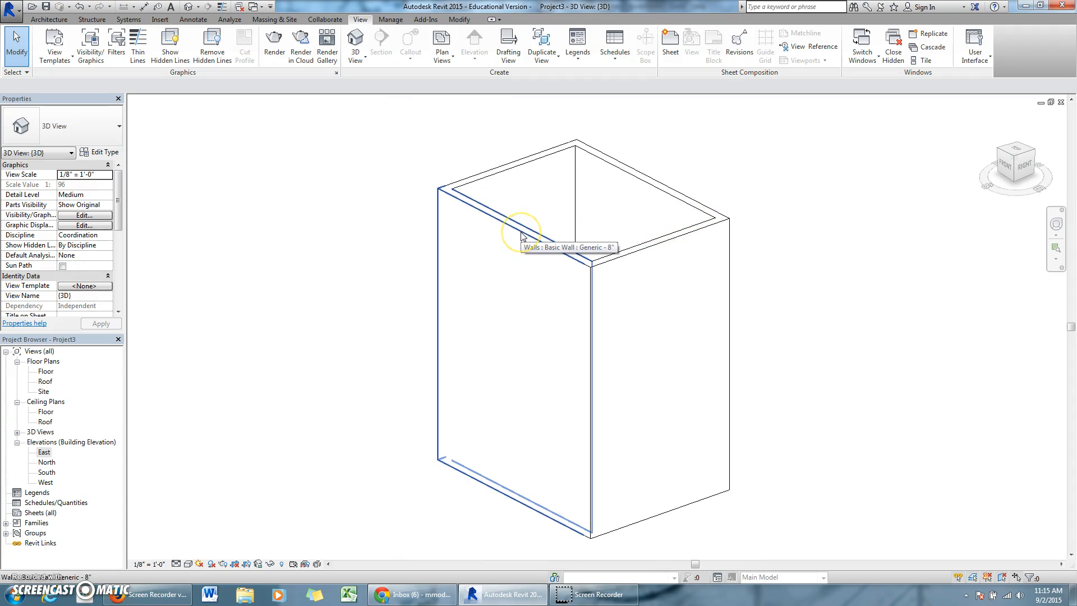
Step: Set the south wall's top constraint to Up to level: Roof
left_click(496, 226)
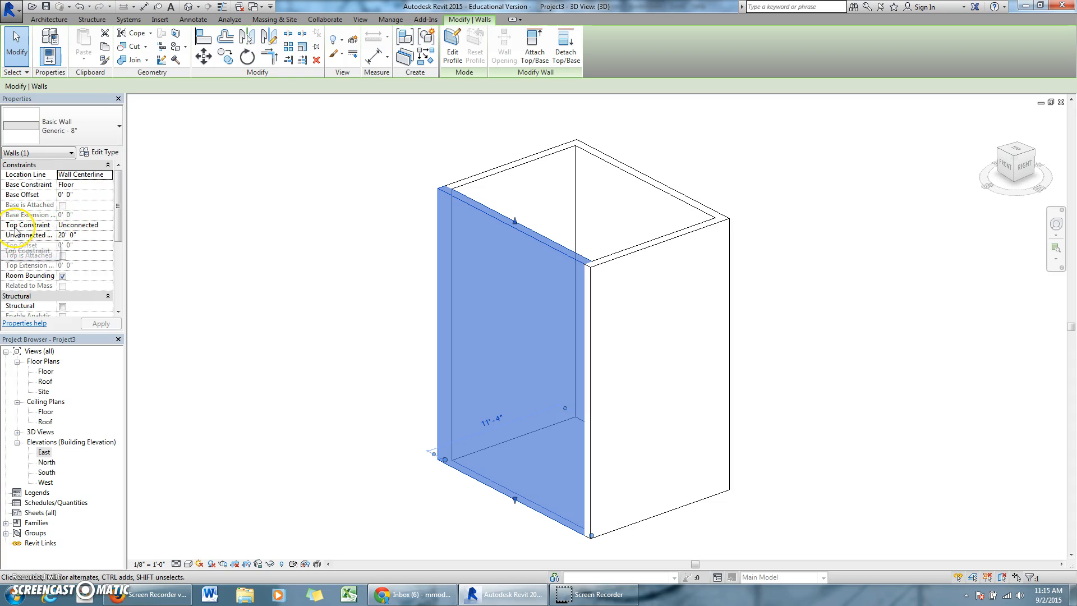
left_click(106, 226)
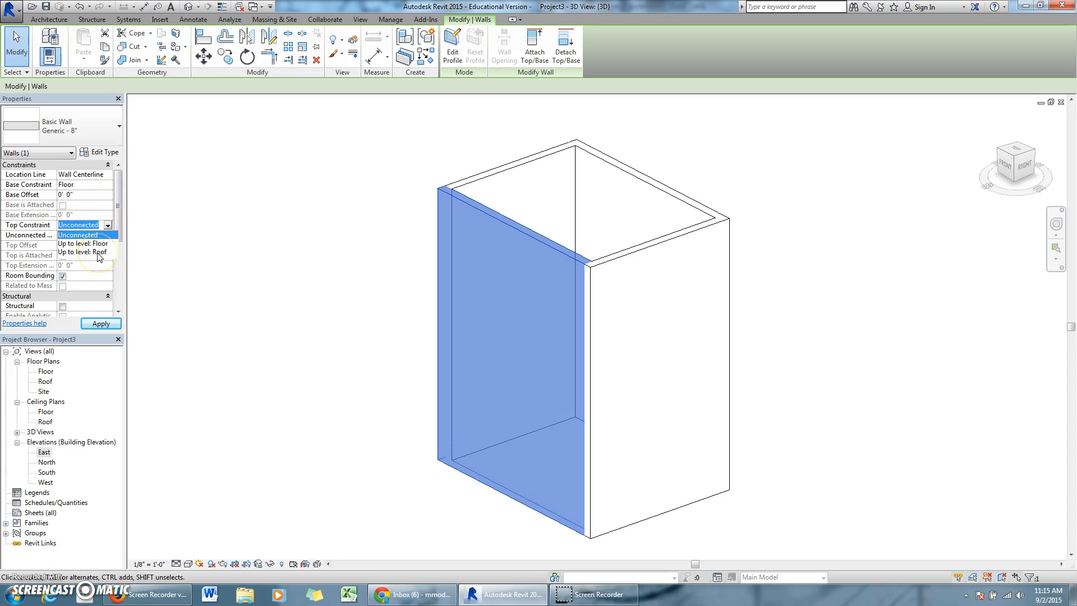
left_click(99, 252)
left_click(101, 324)
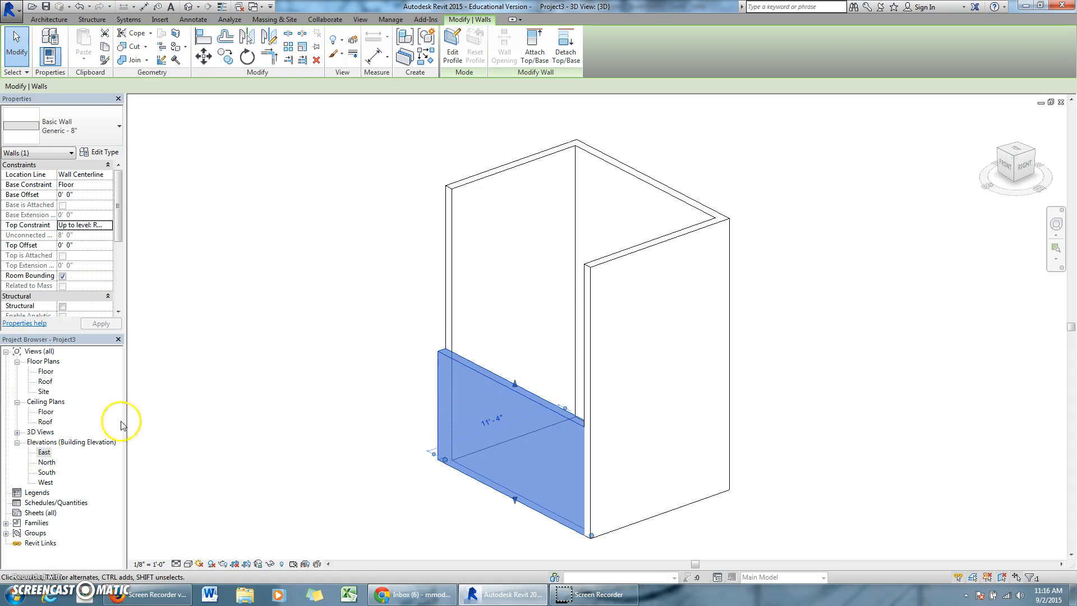
Step: Review the walls in the East elevation and the Floor plan, and return to the 3D view
double_click(43, 451)
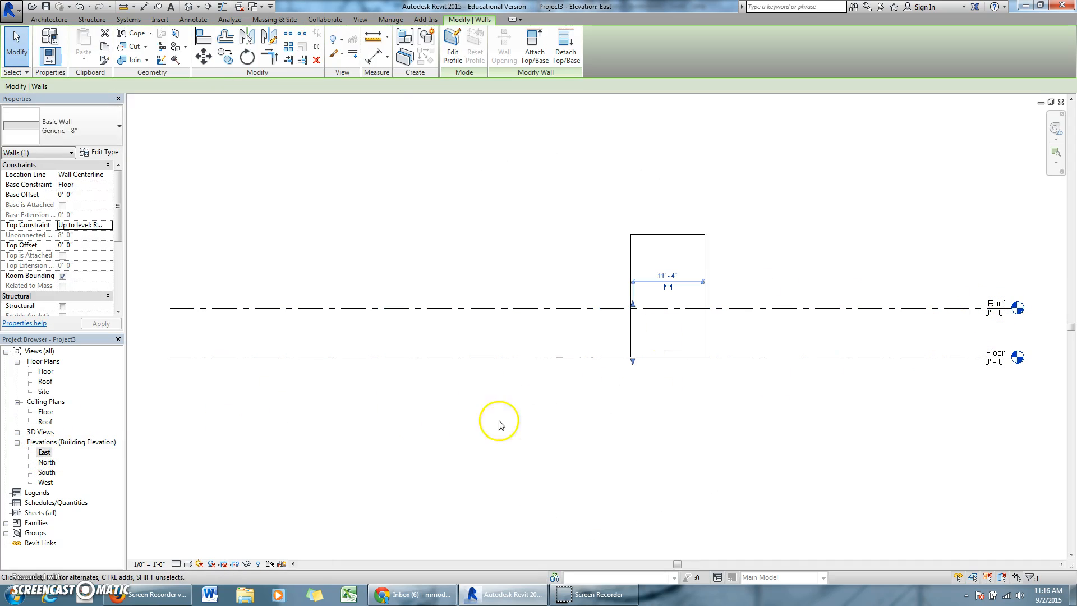
double_click(44, 371)
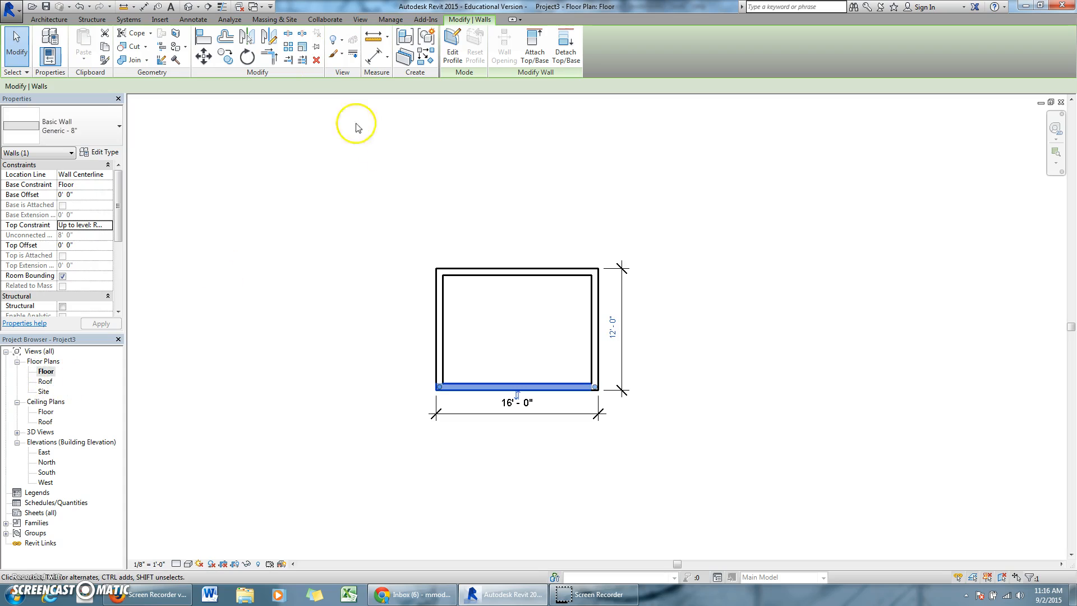
left_click(361, 21)
left_click(356, 42)
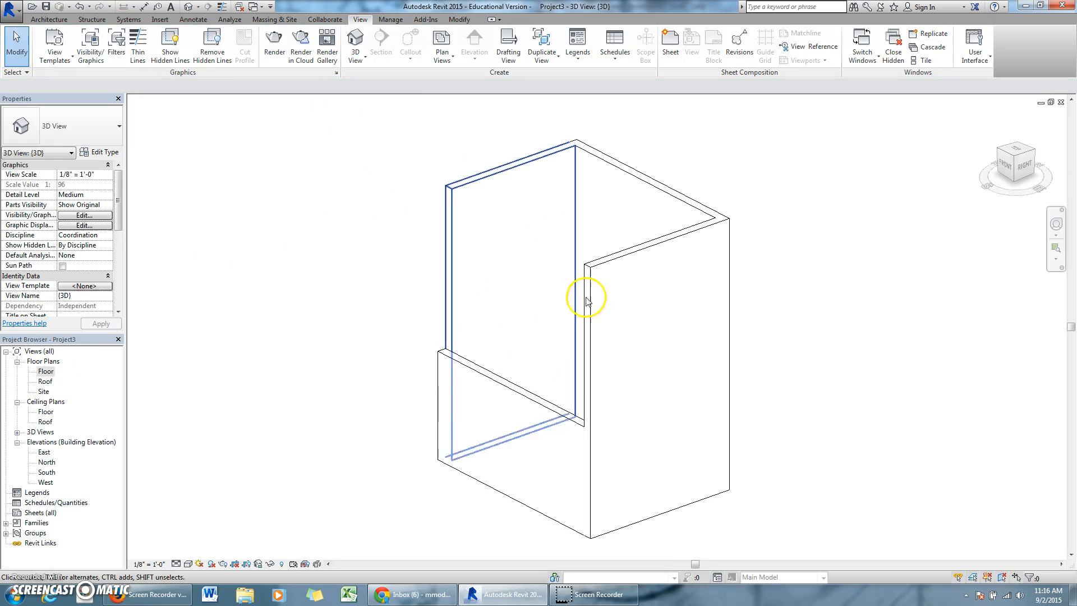
Step: Lower the east wall's top freehand to a height of about 8' 4" and check its unconnected height
left_click(627, 257)
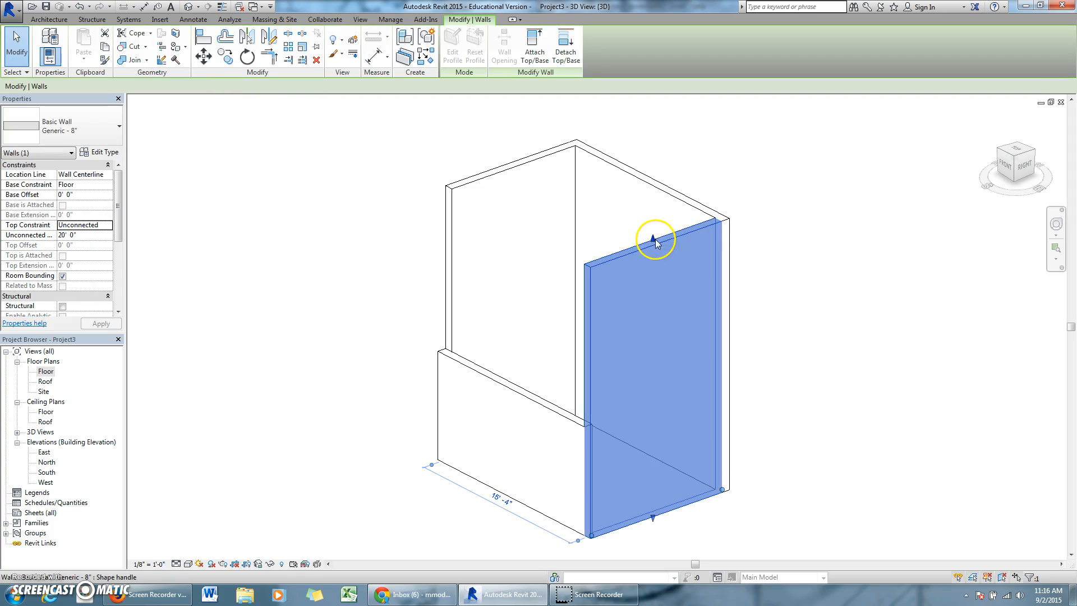
left_click_drag(654, 238, 653, 401)
left_click(890, 368)
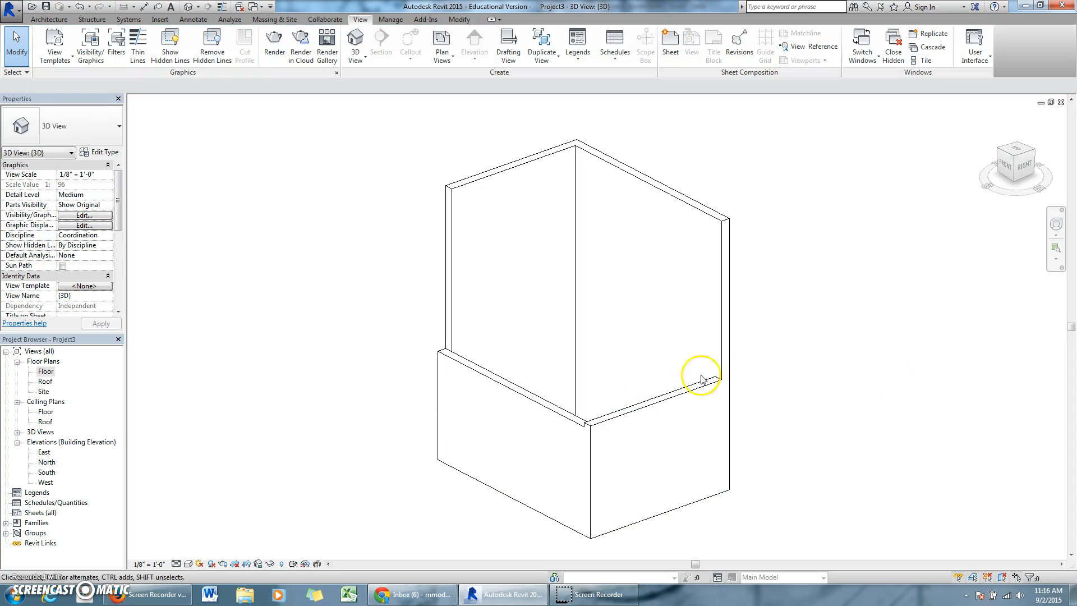
left_click(665, 412)
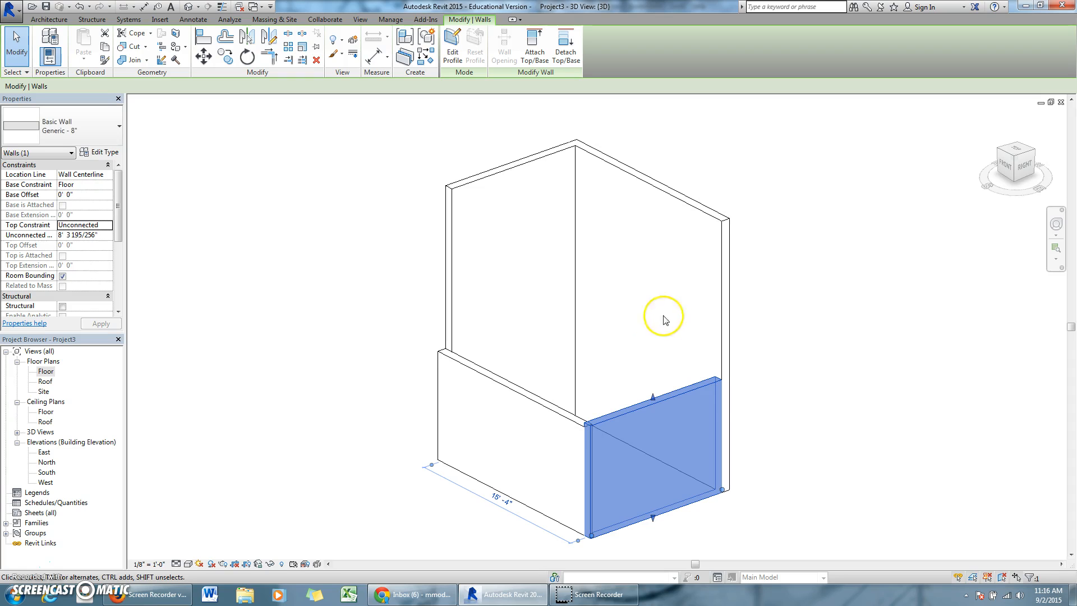
left_click(783, 320)
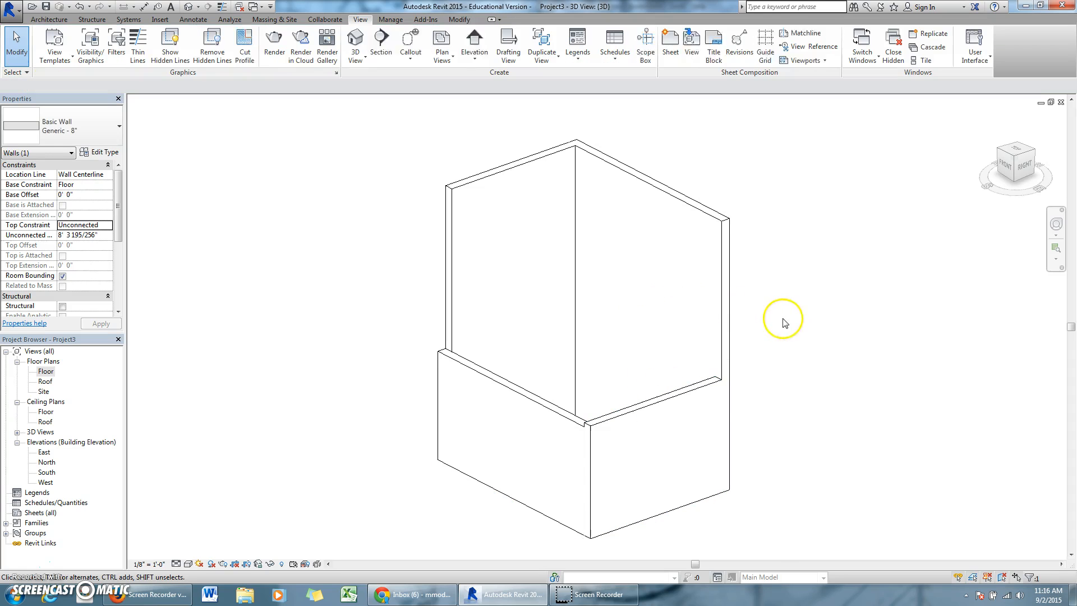
Step: Select the whole chain of four walls and set their top constraint to Up to level: Roof
key("Tab")
left_click(707, 385)
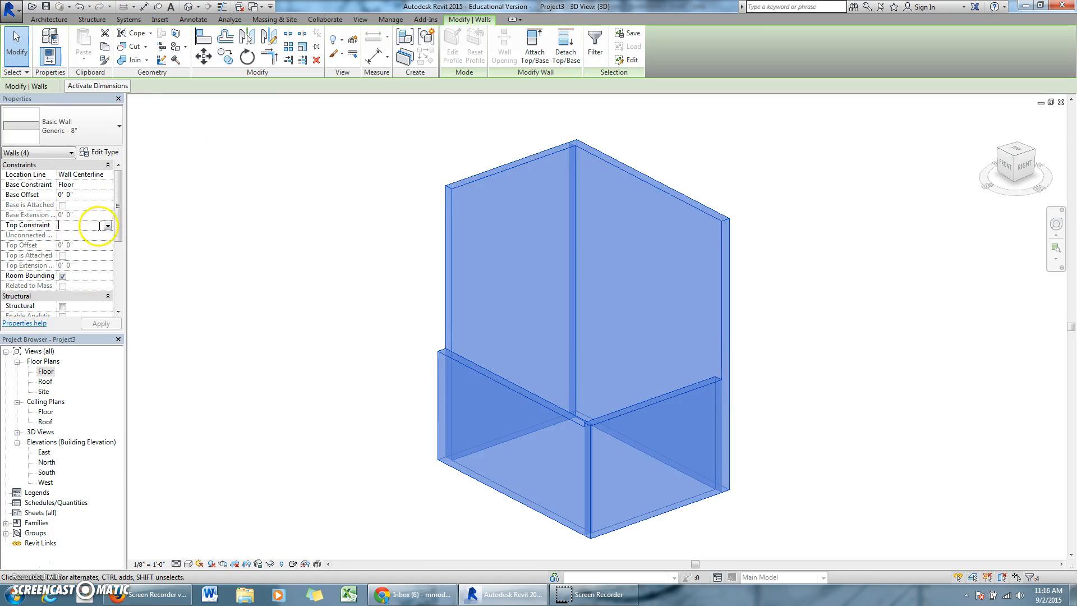
left_click(99, 225)
left_click(99, 252)
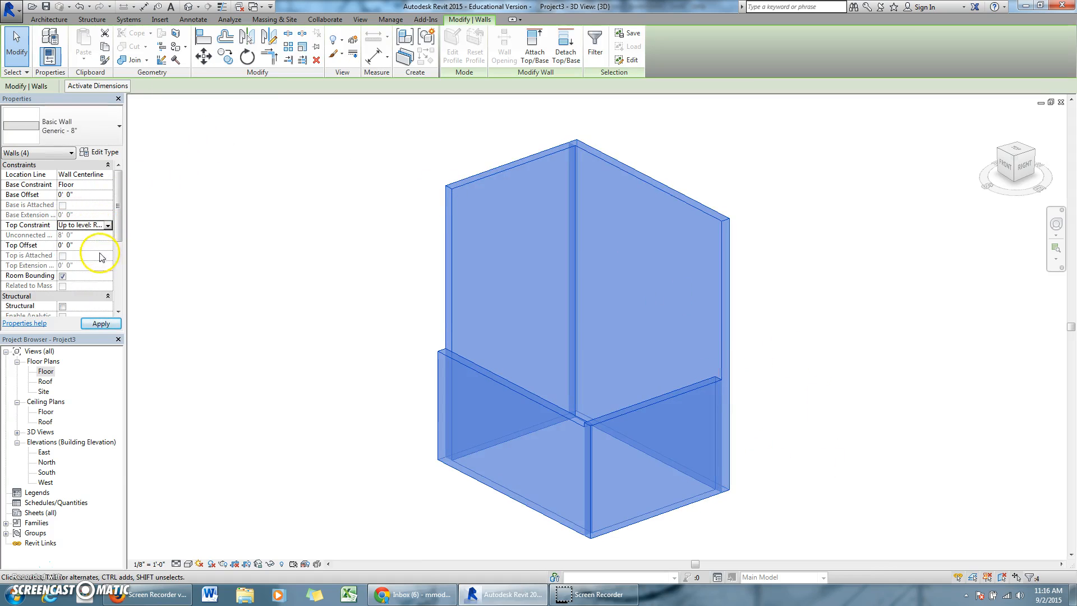
left_click(99, 324)
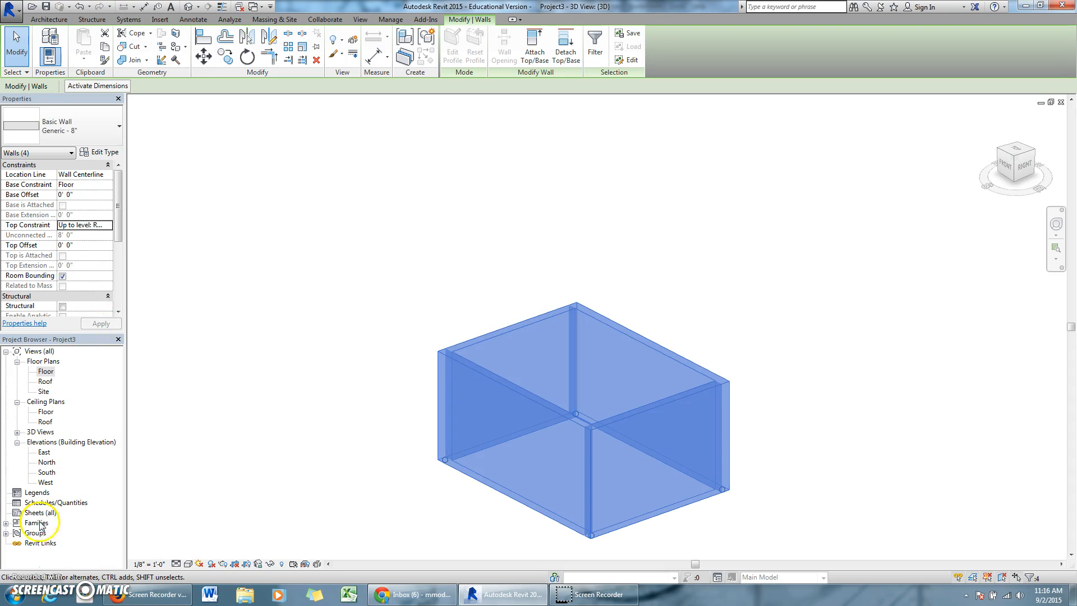